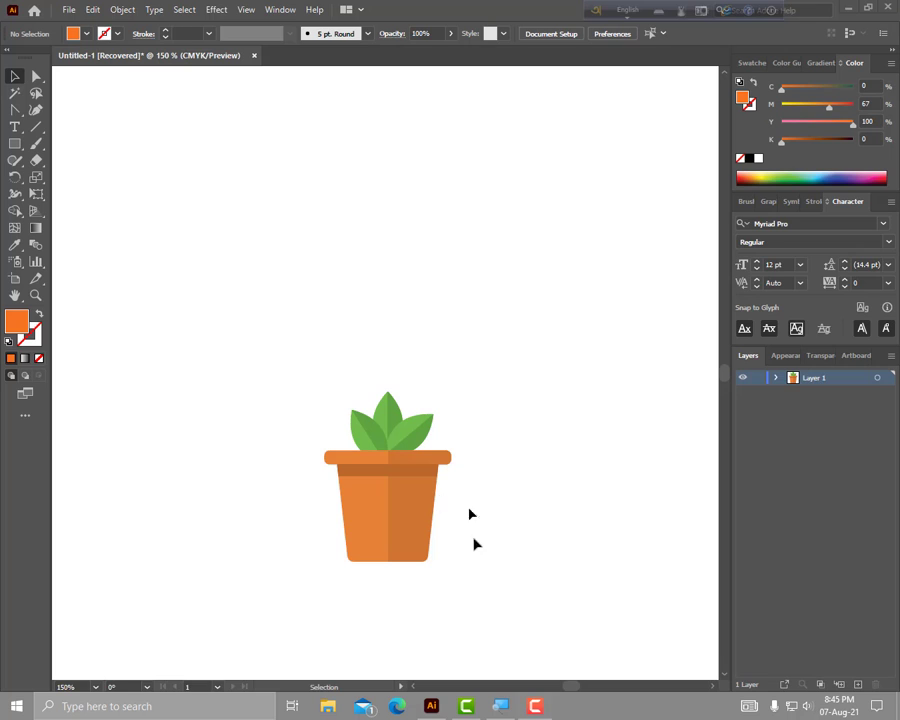
Step: Preview the finished flower pot by zooming in and out and panning the view
click(424, 594)
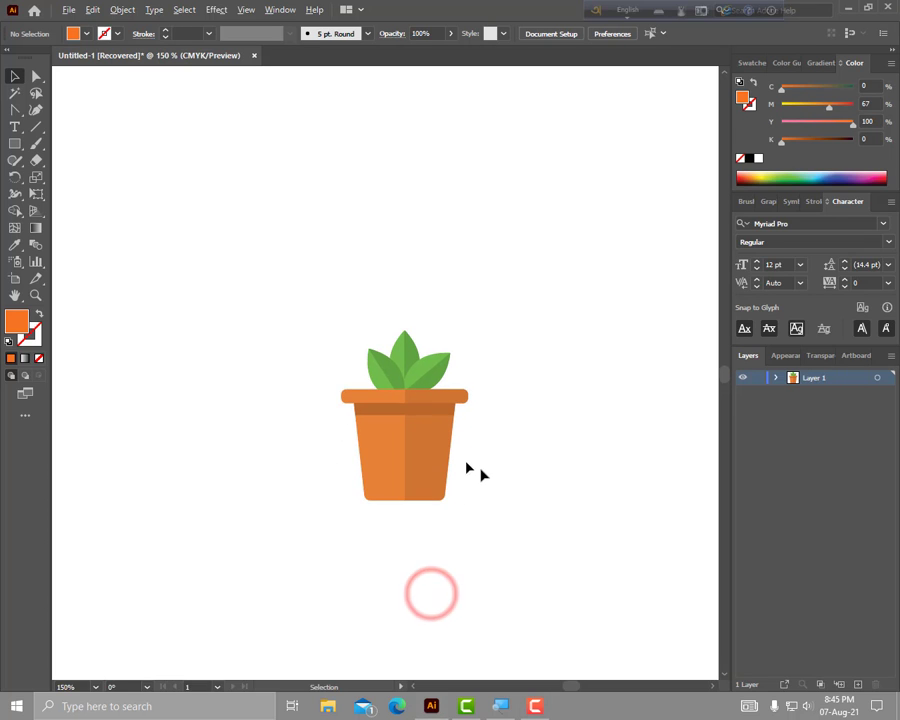
key(ctrl+equal)
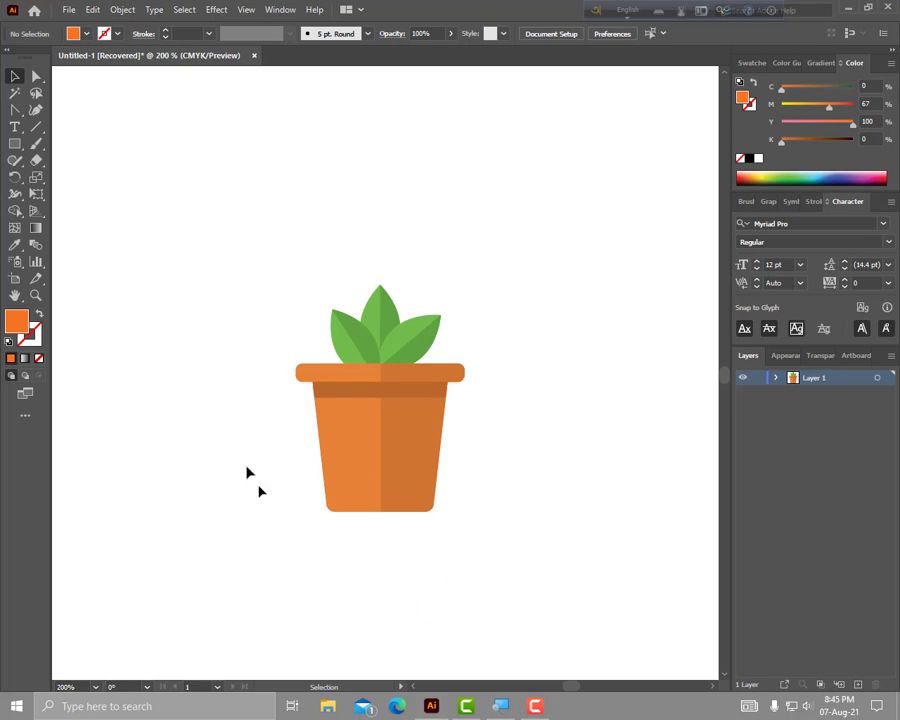
key(ctrl+minus)
click(199, 232)
drag(343, 305, 603, 478)
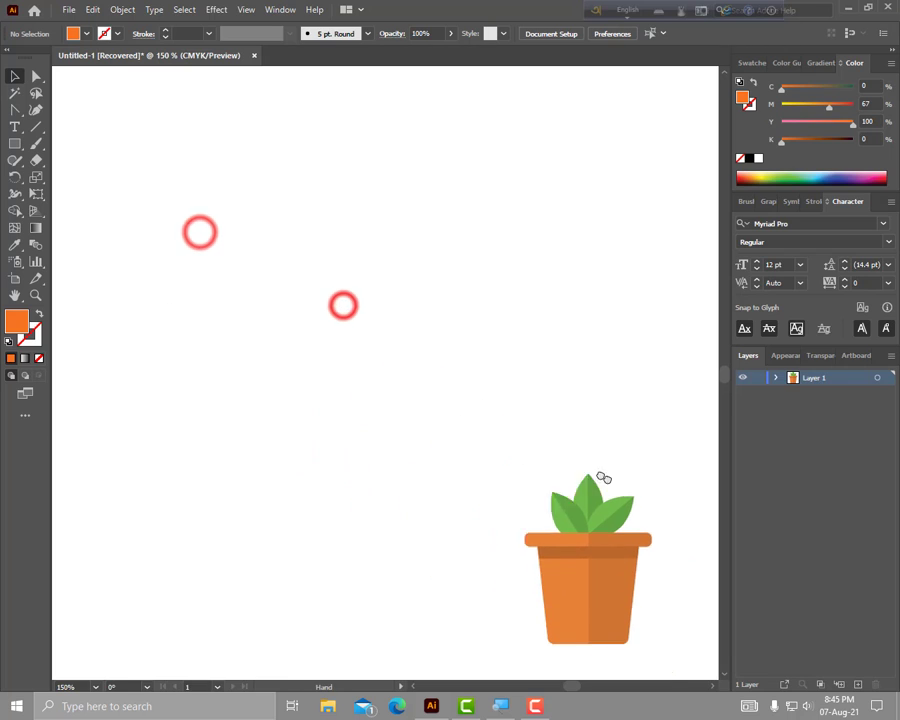
click(382, 344)
key(ctrl+minus)
key(ctrl+minus)
key(ctrl+minus)
key(ctrl+minus)
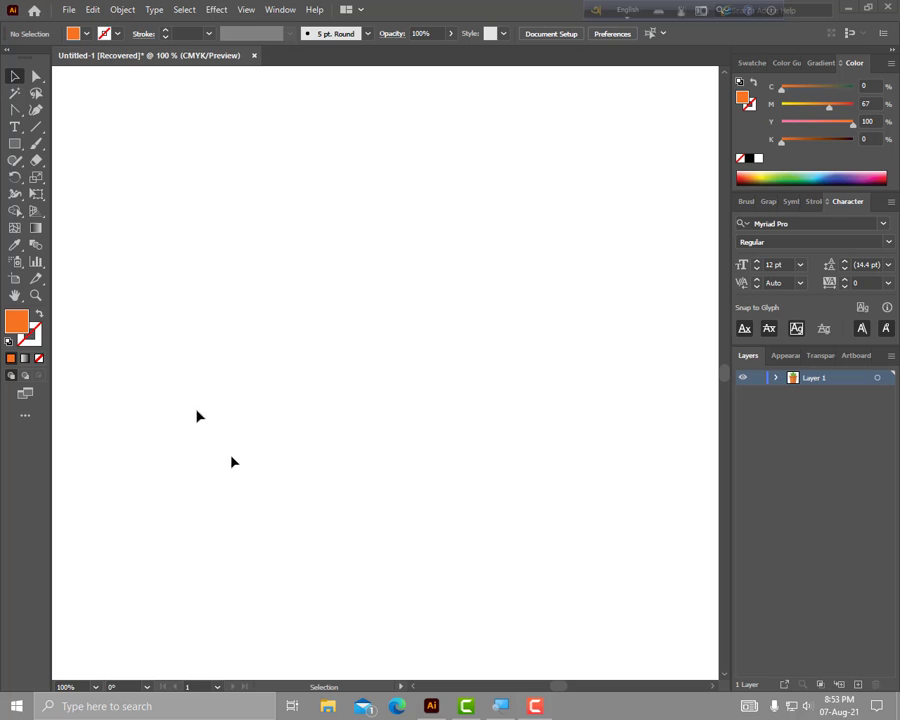
Step: Draw an orange square for the pot body
click(15, 144)
drag(300, 257, 378, 334)
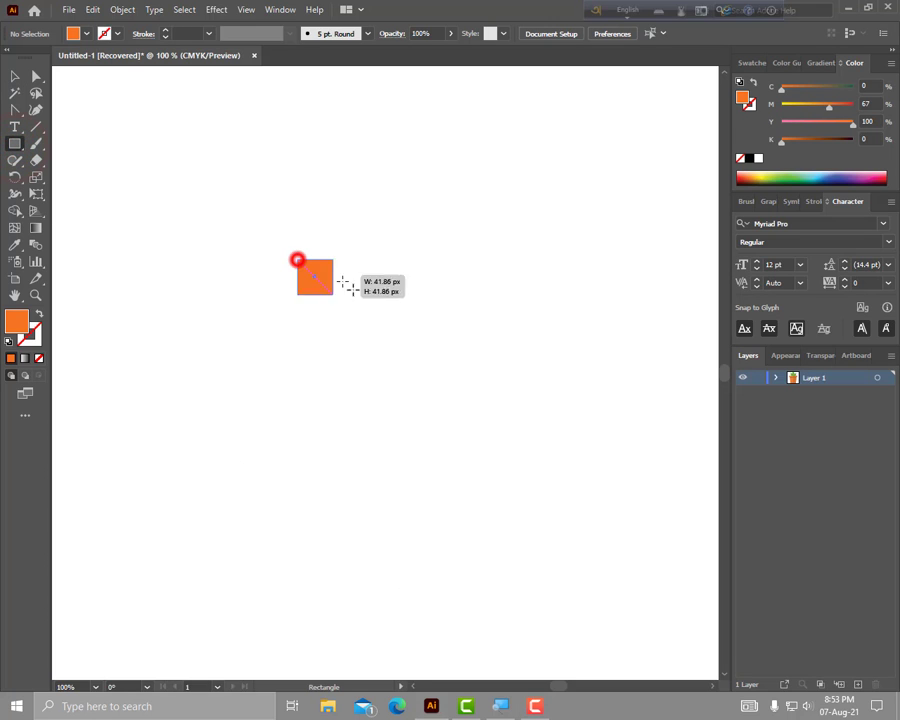
drag(425, 399, 429, 420)
key(v)
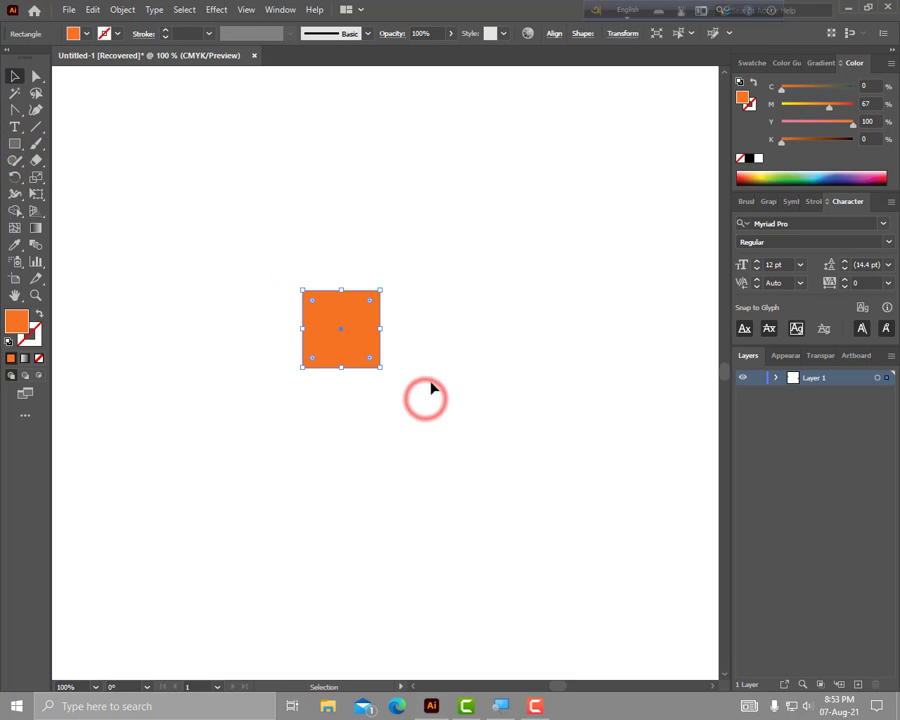
Step: Alt-drag a copy of the square upward and flatten it into a thin rim strip
drag(340, 333, 340, 257)
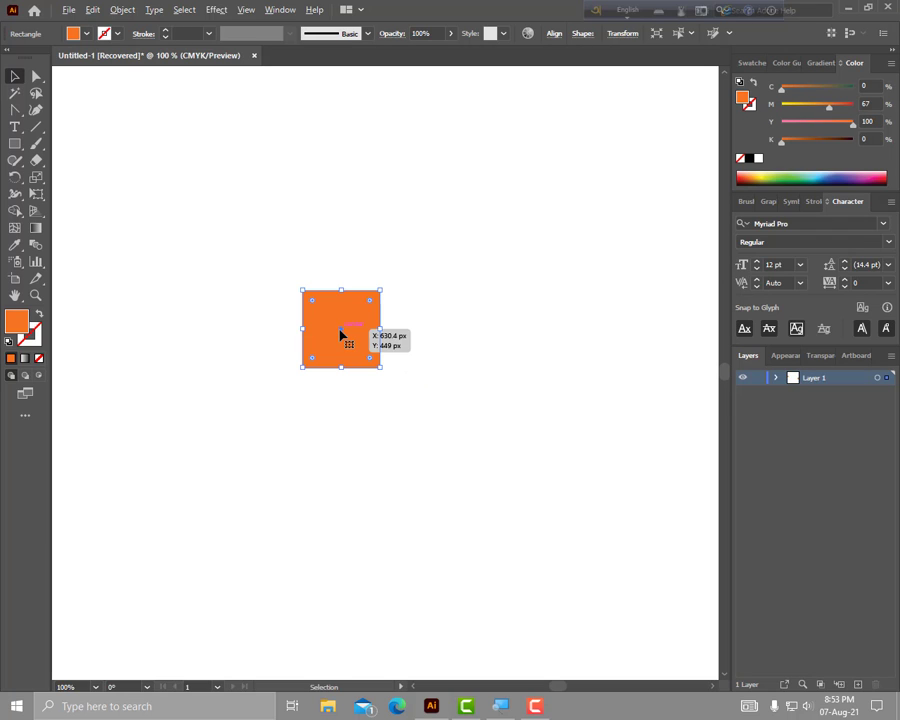
scroll(339, 206, up, 2)
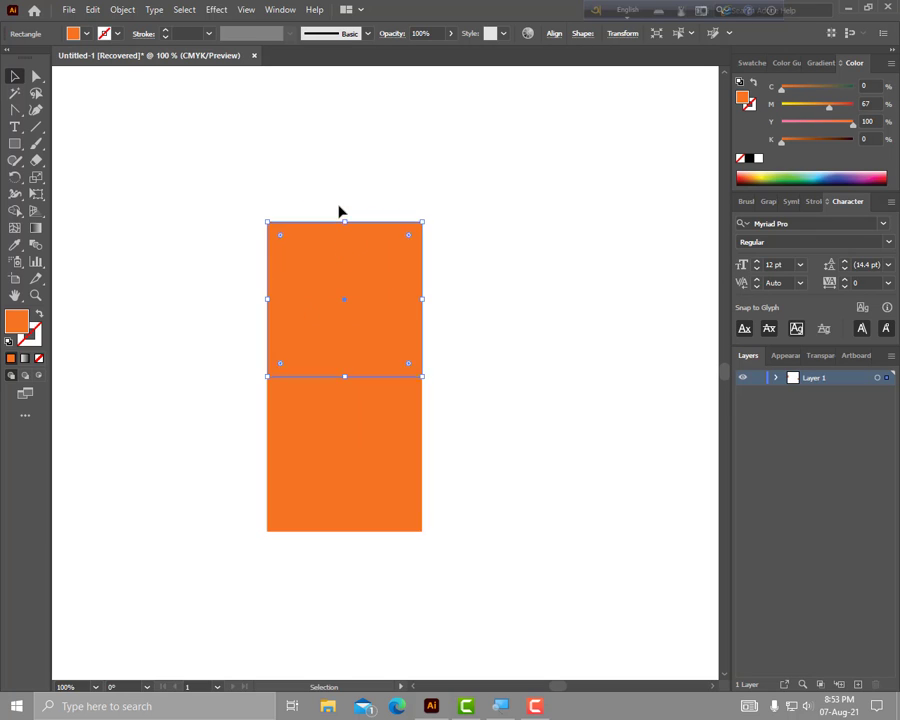
drag(498, 456, 498, 438)
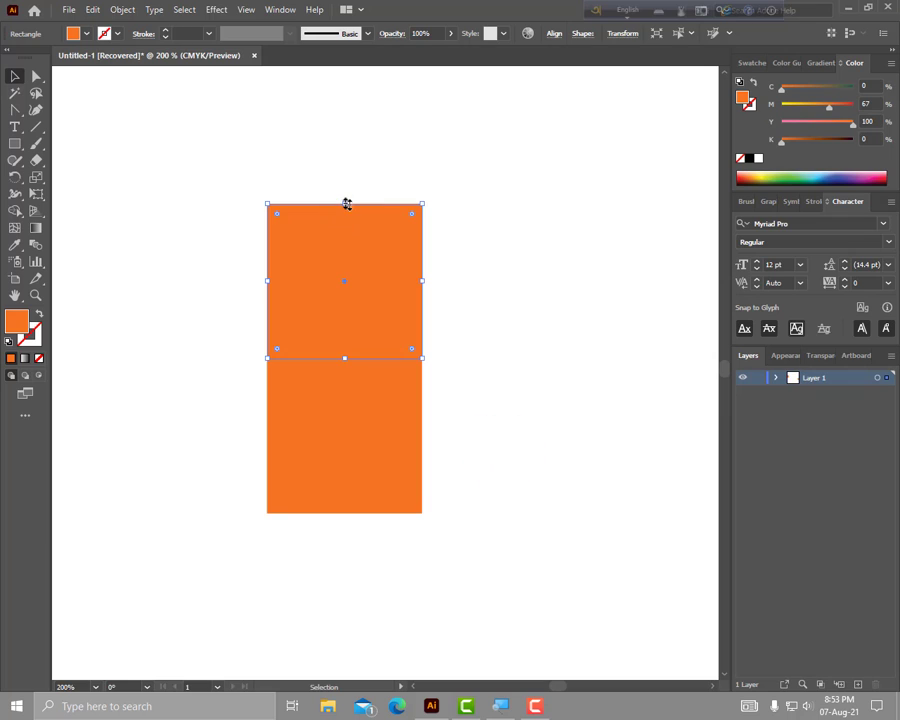
drag(345, 203, 352, 349)
drag(516, 392, 496, 392)
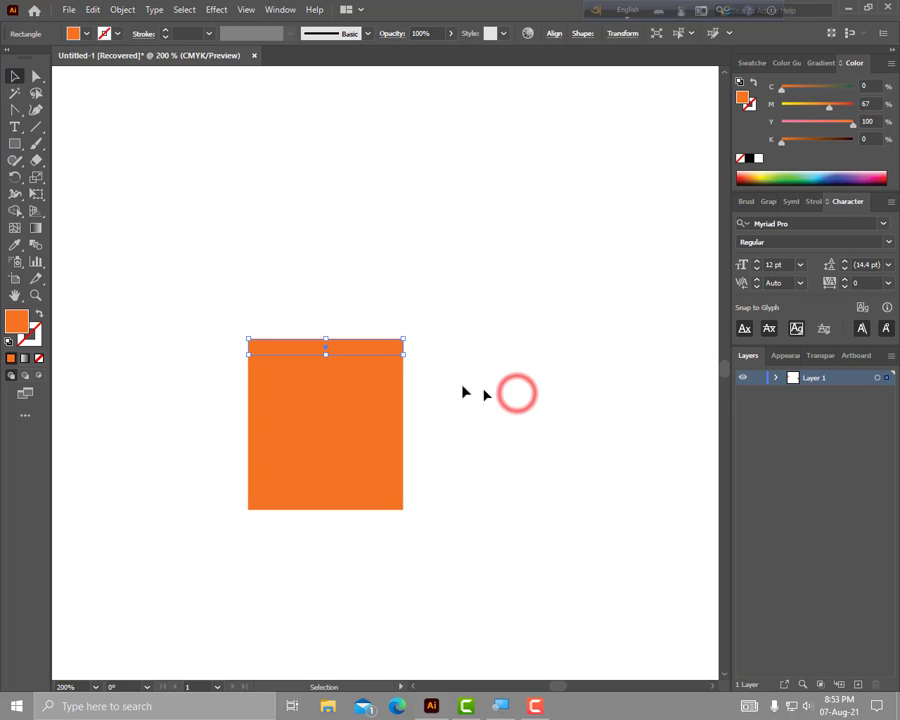
Step: Widen the rim strip so it overhangs both sides of the square body
scroll(425, 383, up, 1)
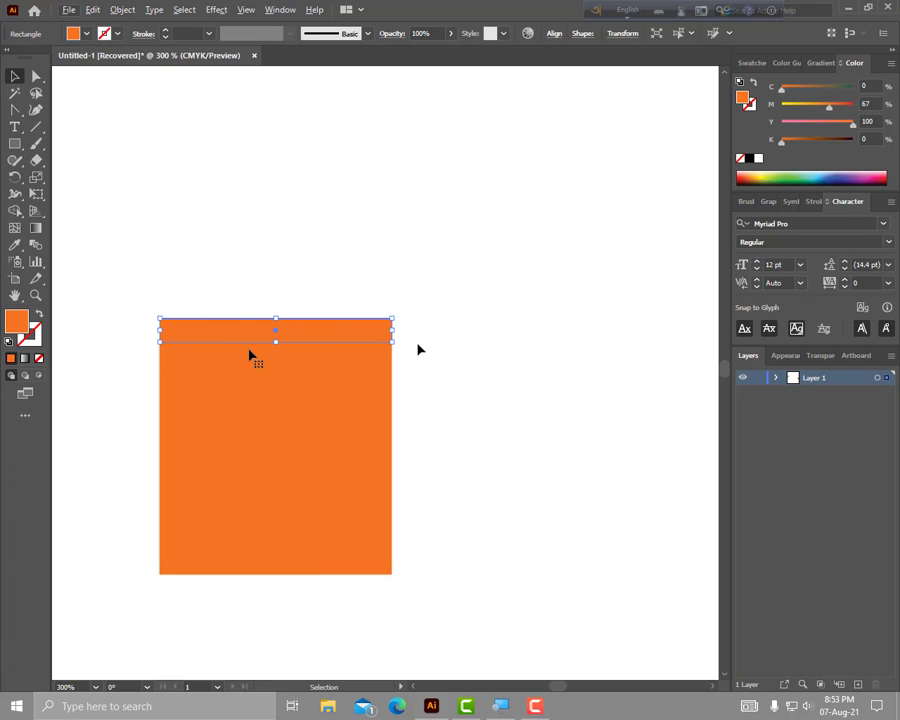
drag(391, 333, 408, 334)
drag(442, 534, 500, 524)
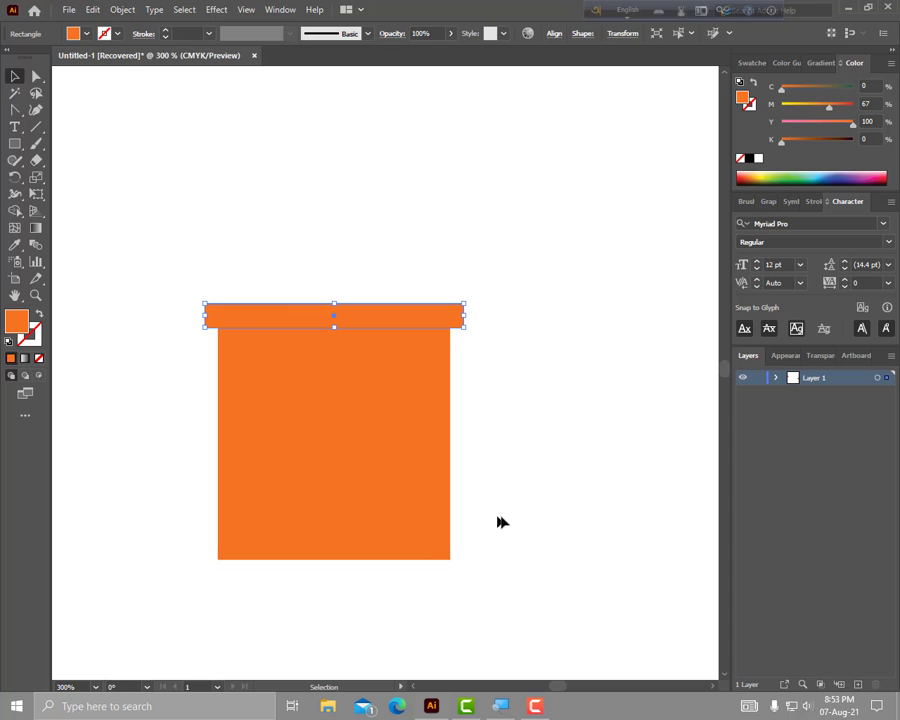
drag(355, 507, 238, 482)
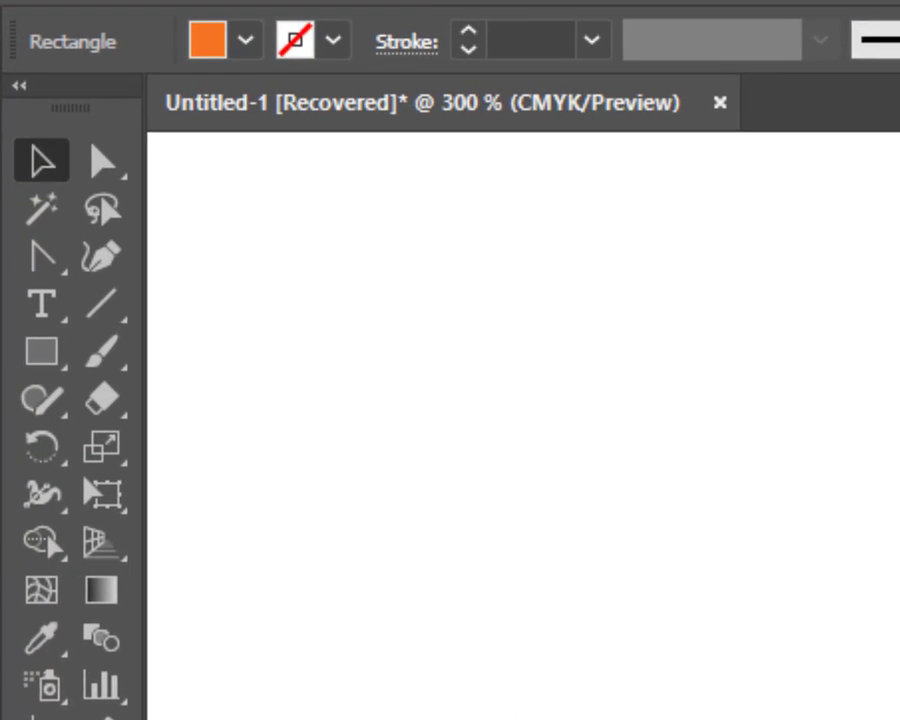
Step: Taper the pot body with Perspective Distort, pulling its bottom corners inward
click(118, 540)
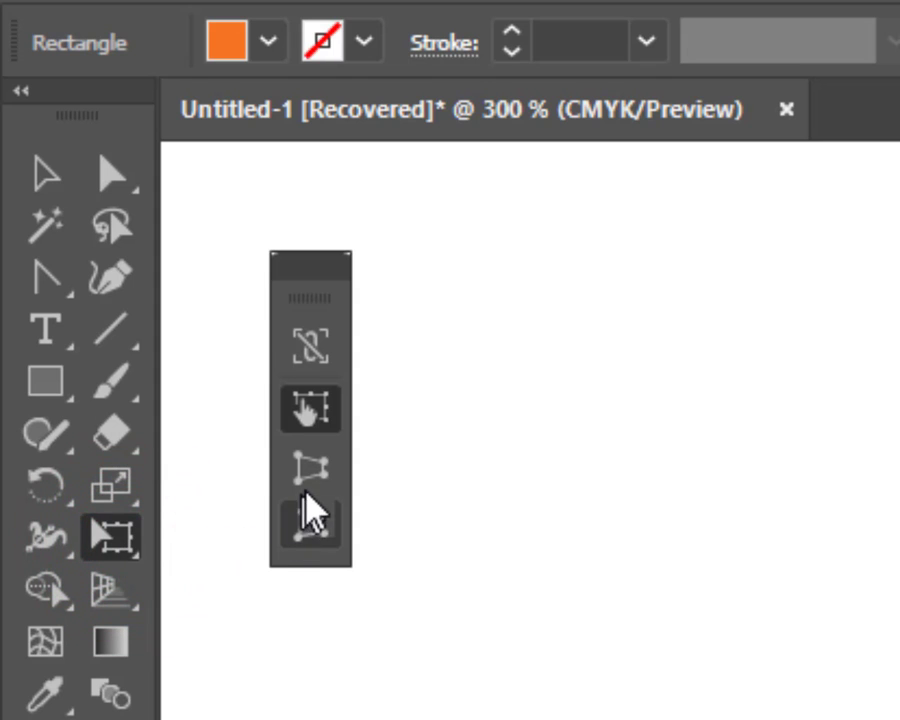
click(312, 482)
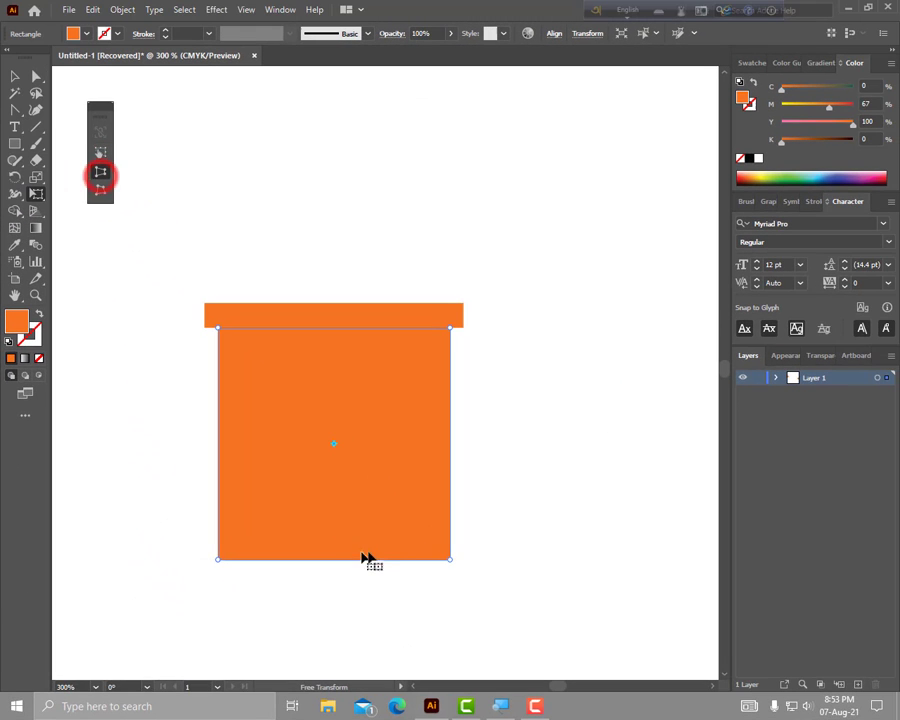
drag(450, 561, 423, 561)
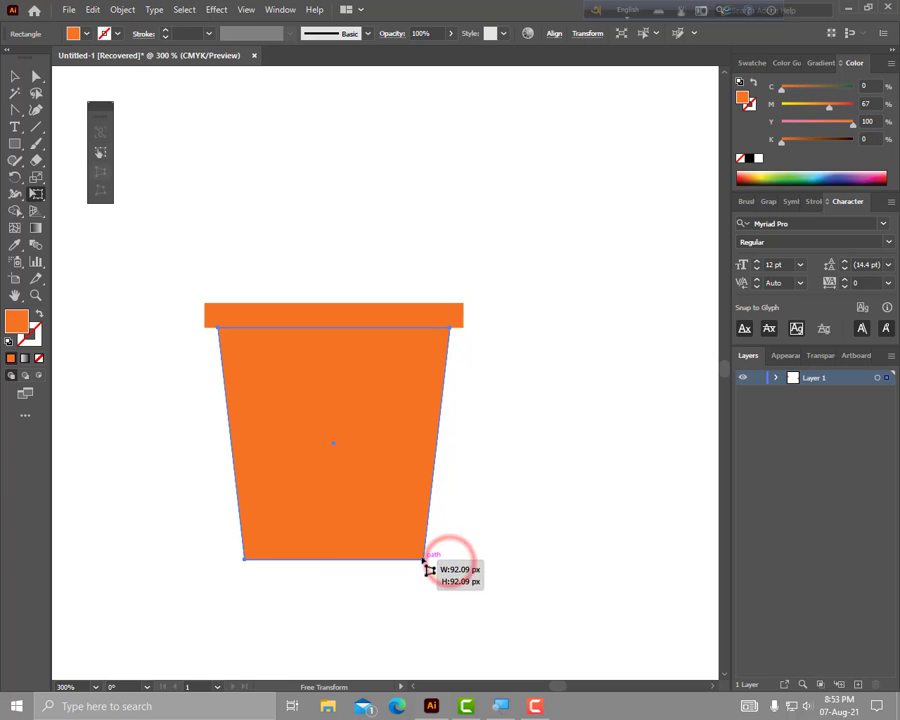
key(v)
click(494, 506)
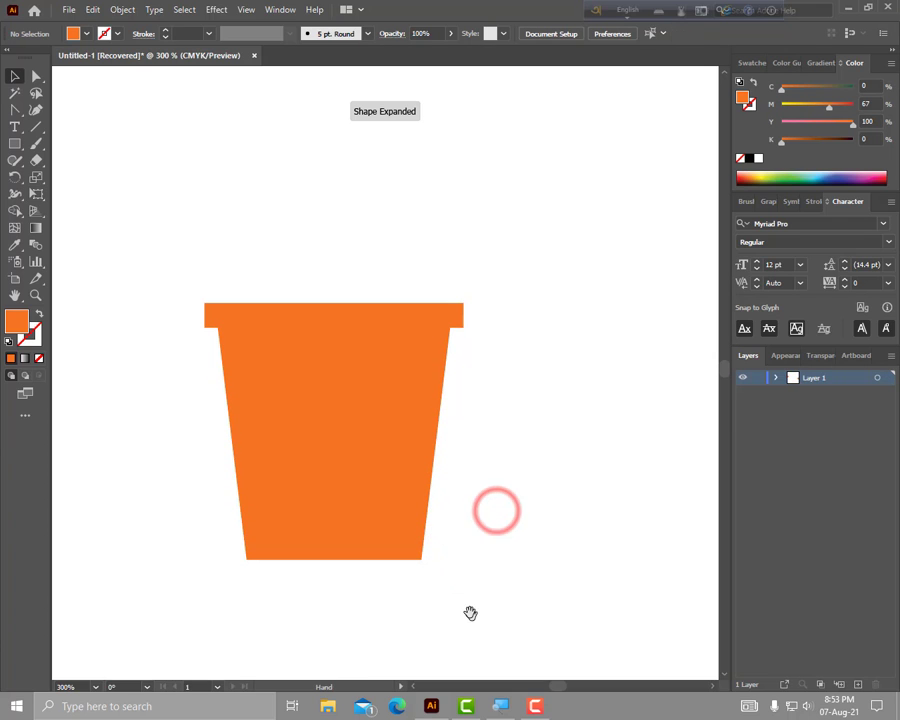
drag(481, 462, 483, 368)
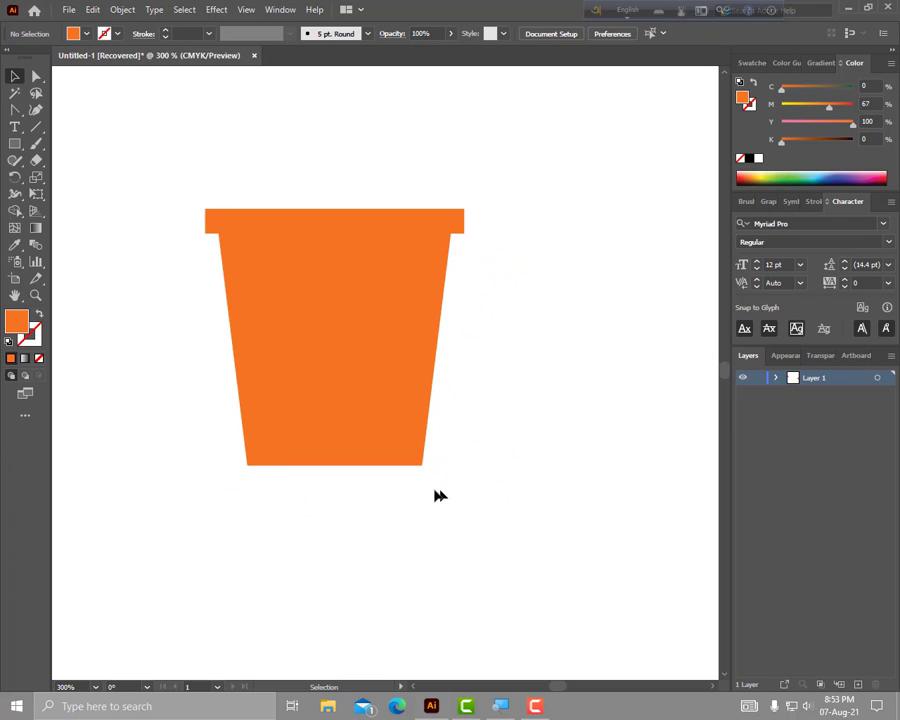
scroll(422, 466, up, 3)
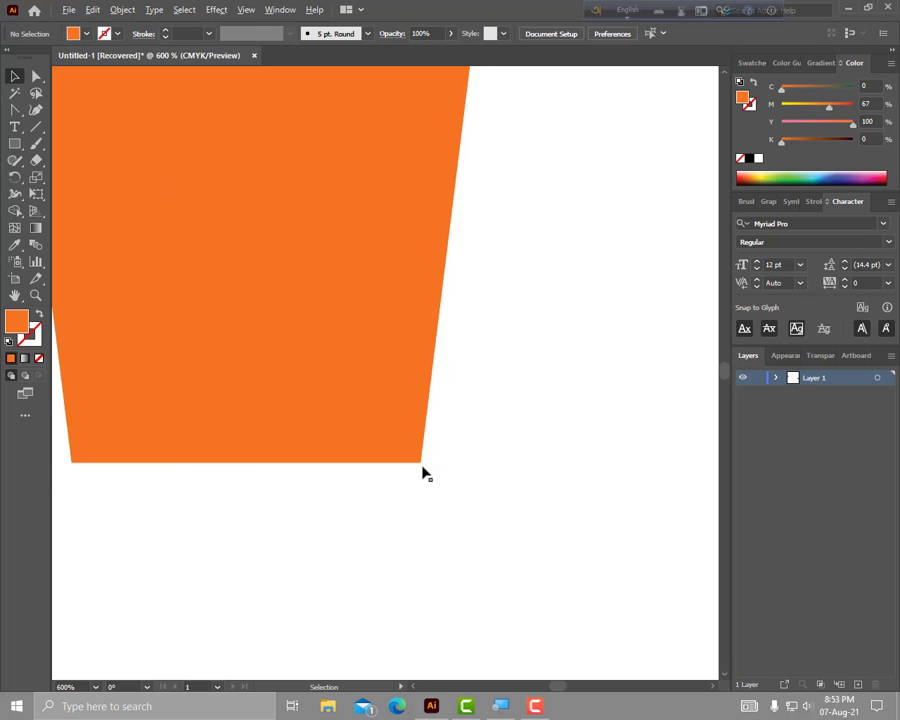
scroll(422, 466, down, 2)
scroll(424, 460, down, 1)
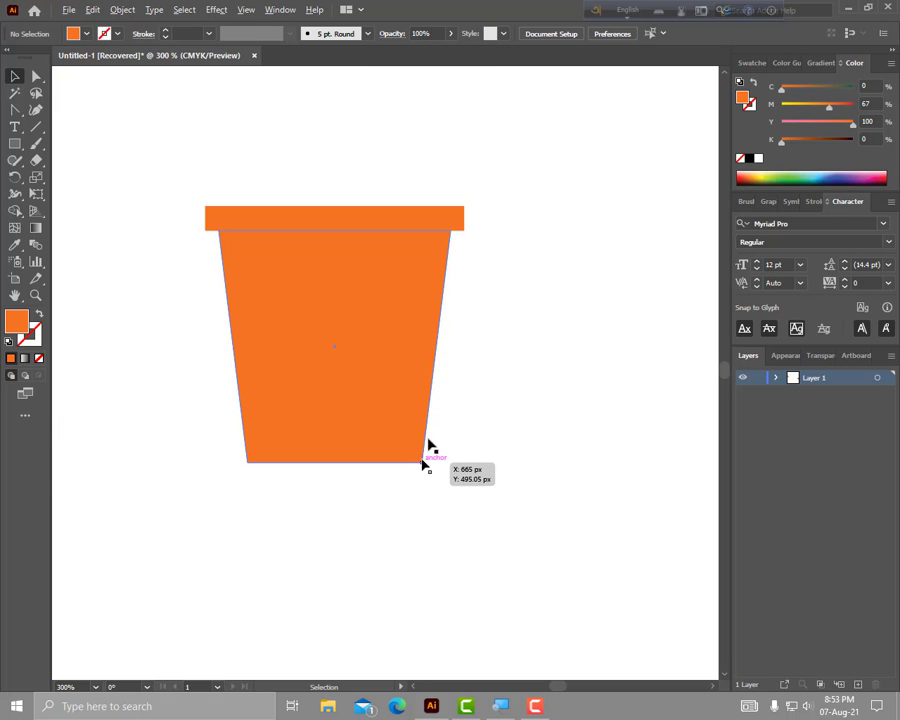
click(444, 440)
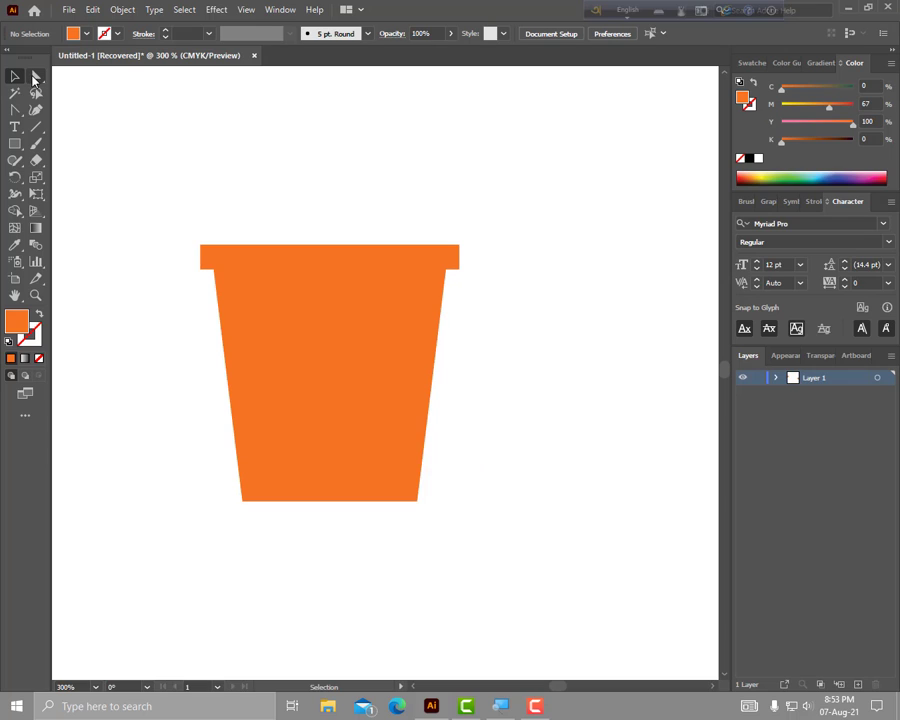
Step: Round the body's two bottom corners by dragging the Direct Selection corner widget
click(36, 77)
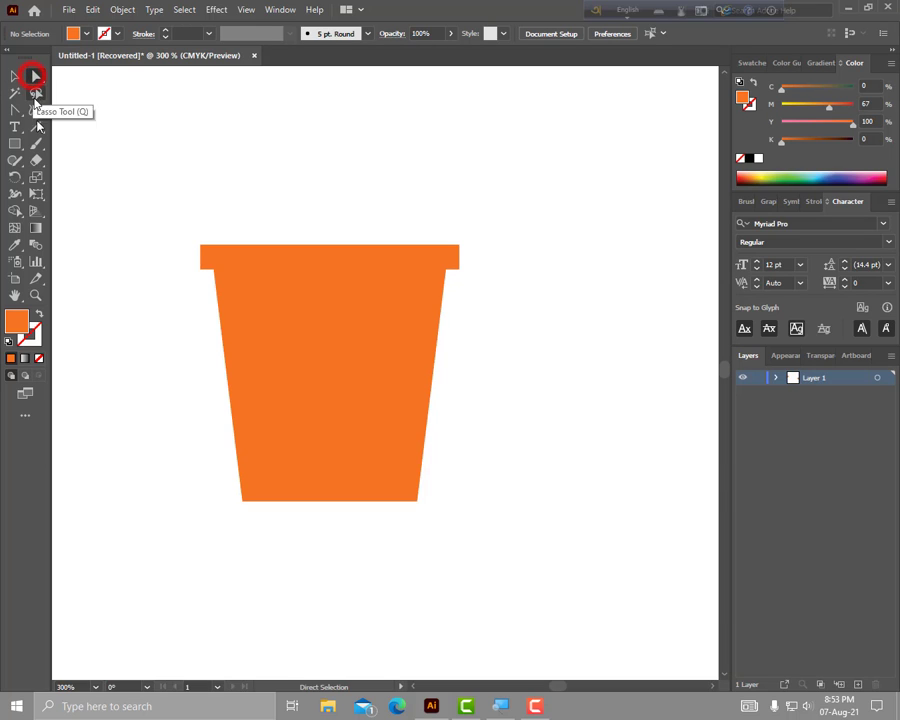
click(243, 501)
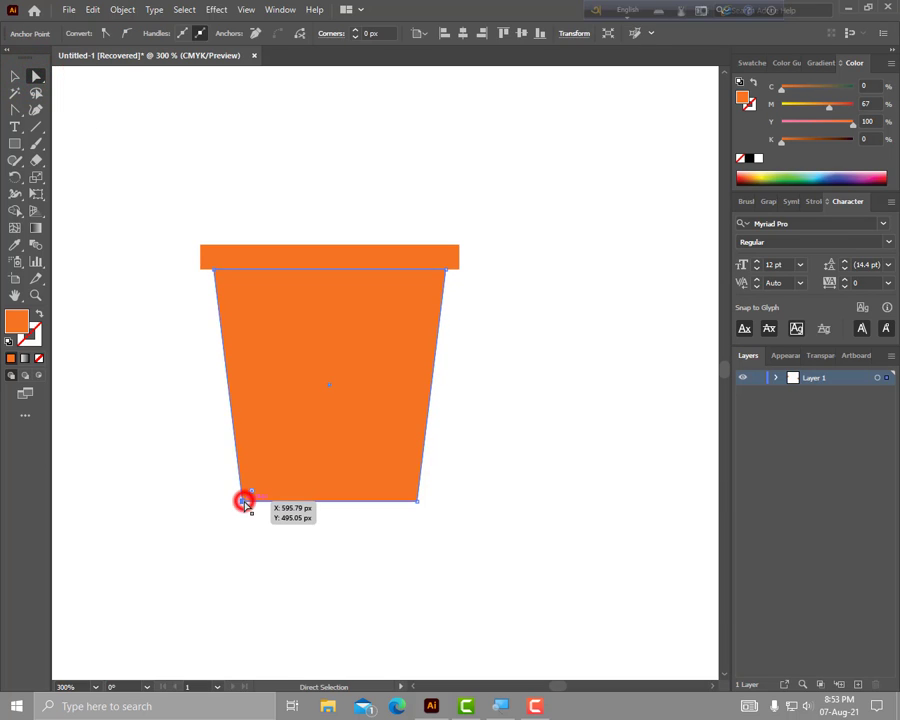
shift+click(416, 500)
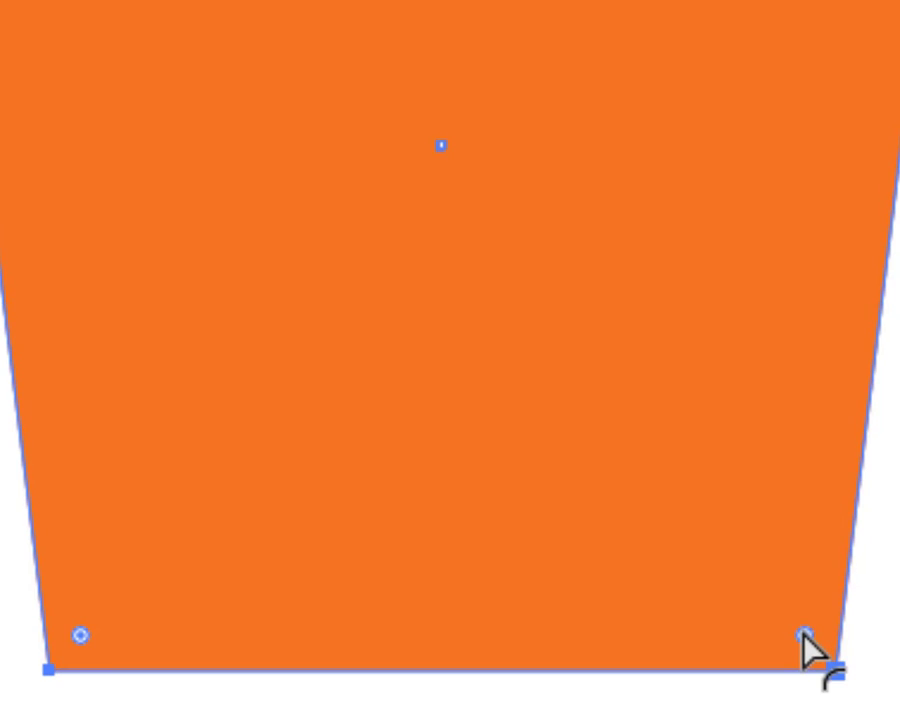
drag(803, 634, 406, 494)
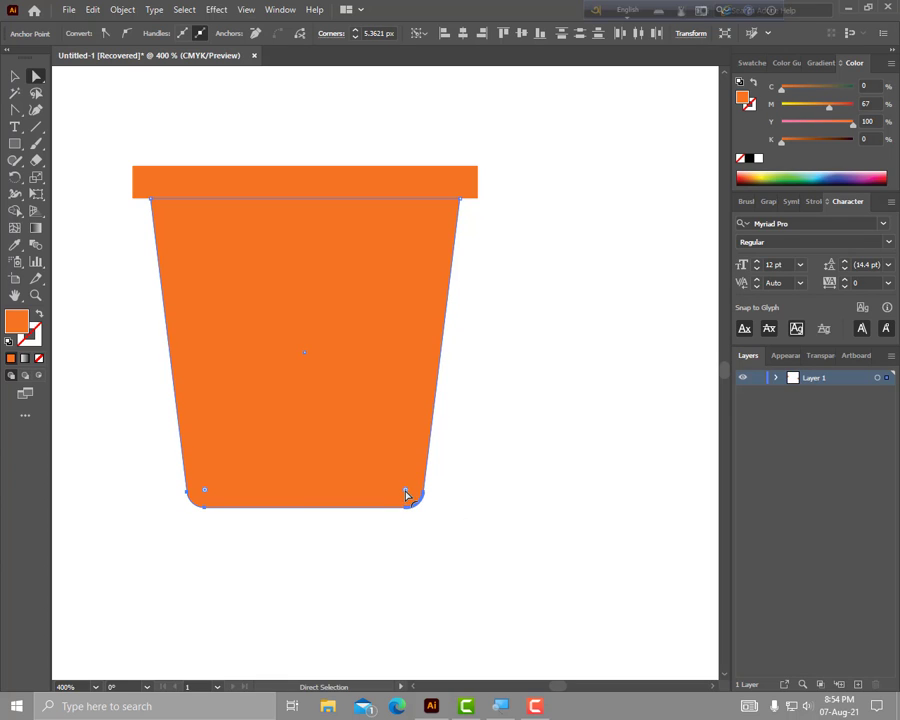
key(v)
click(500, 542)
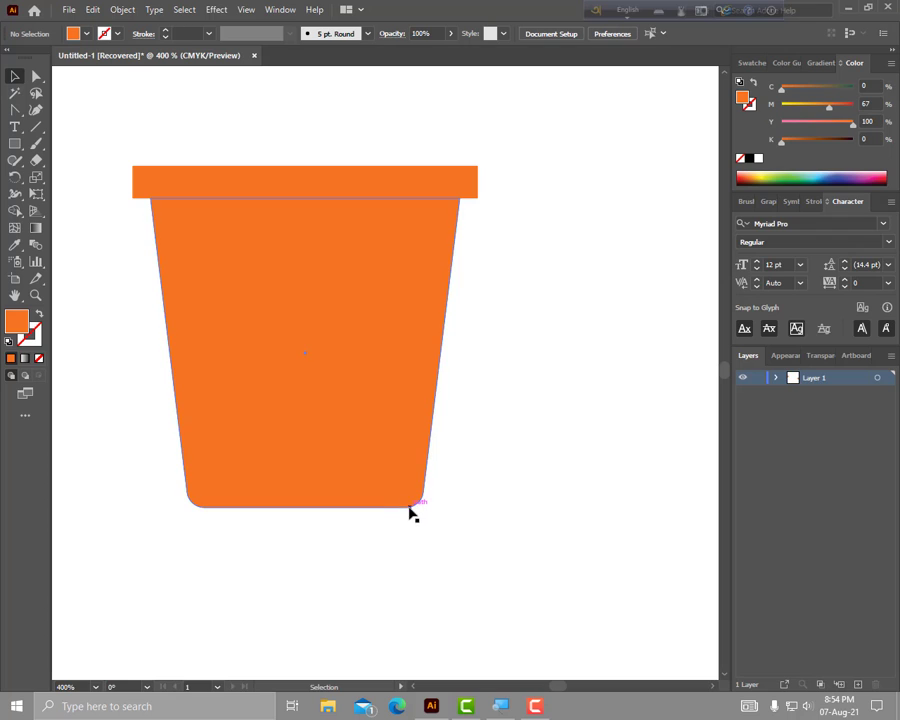
alt+scroll(408, 565, down, 2)
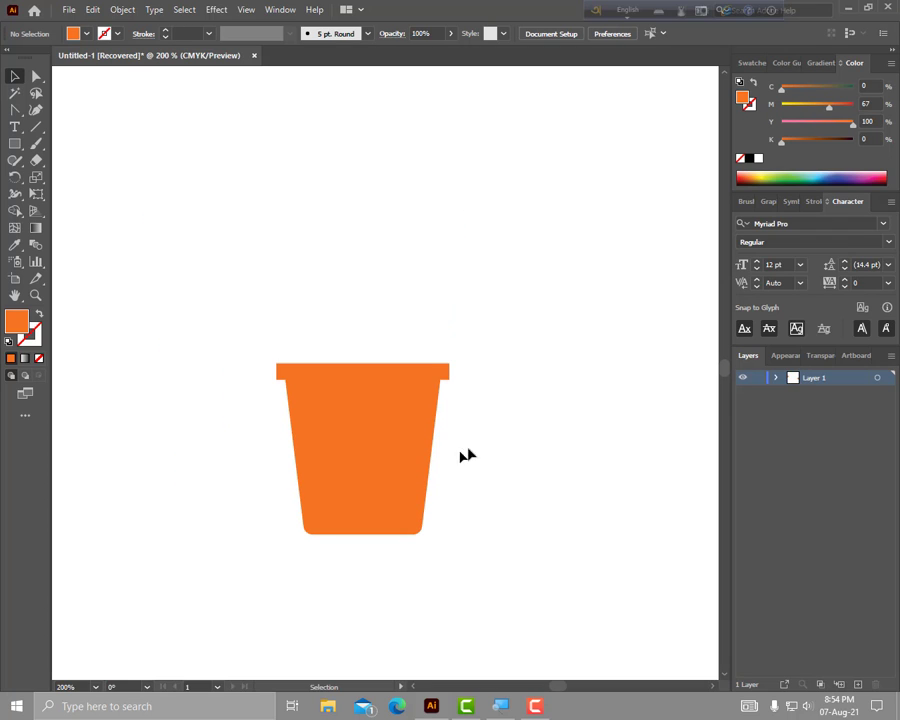
drag(466, 456, 458, 390)
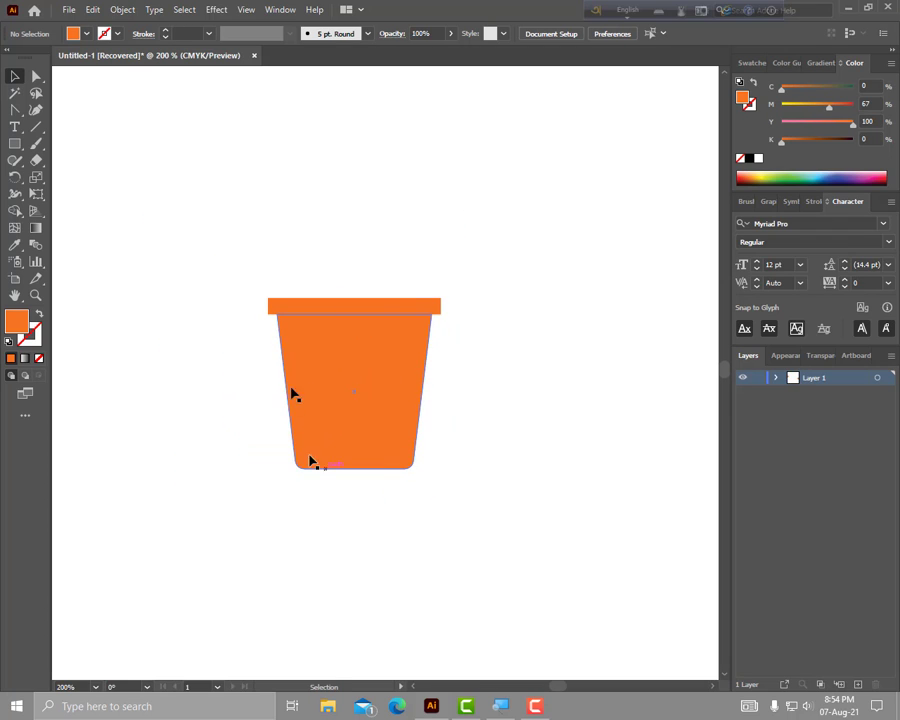
alt+scroll(322, 337, up, 1)
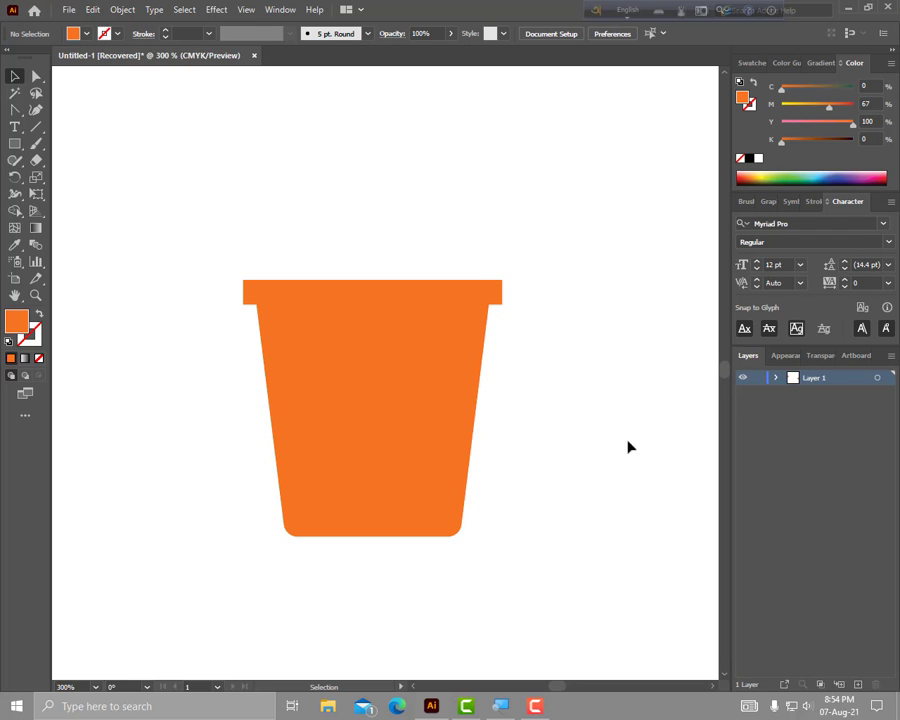
drag(545, 544, 536, 559)
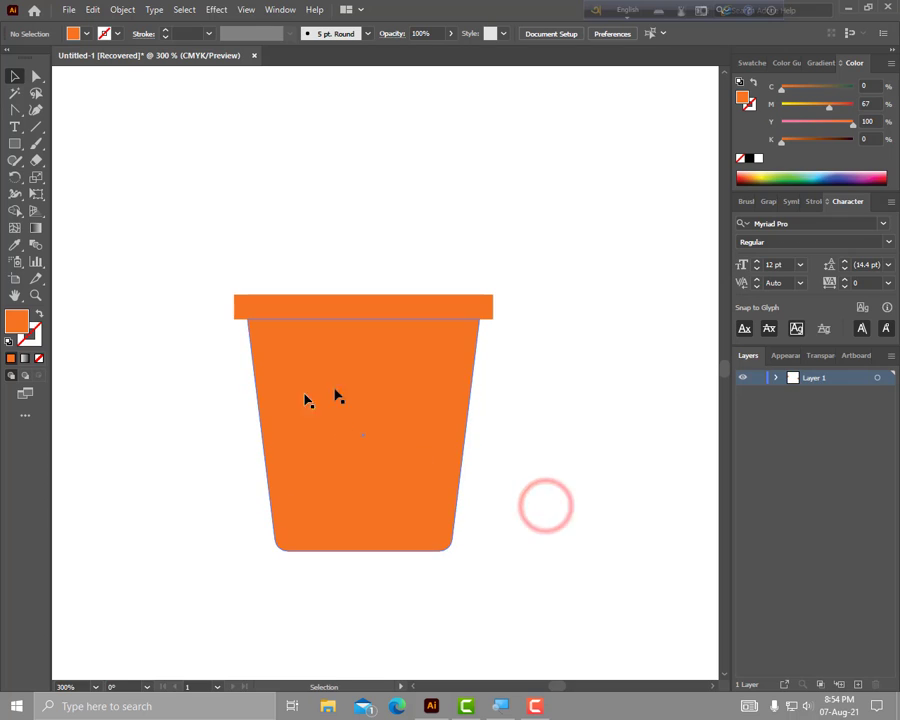
Step: Draw a thin rectangle strip just below the rim
click(12, 144)
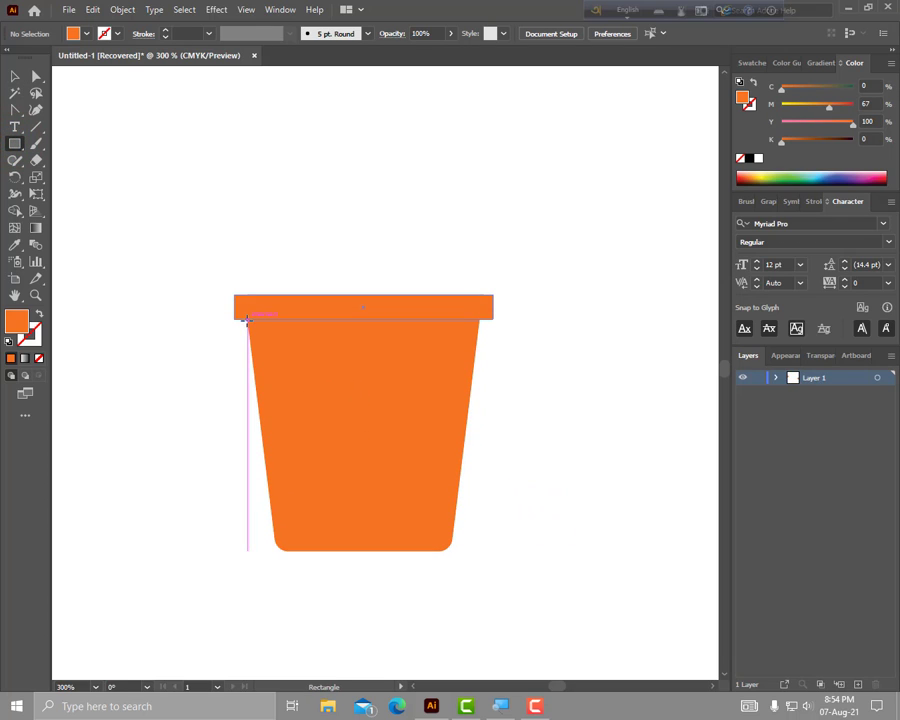
drag(247, 320, 480, 343)
click(15, 74)
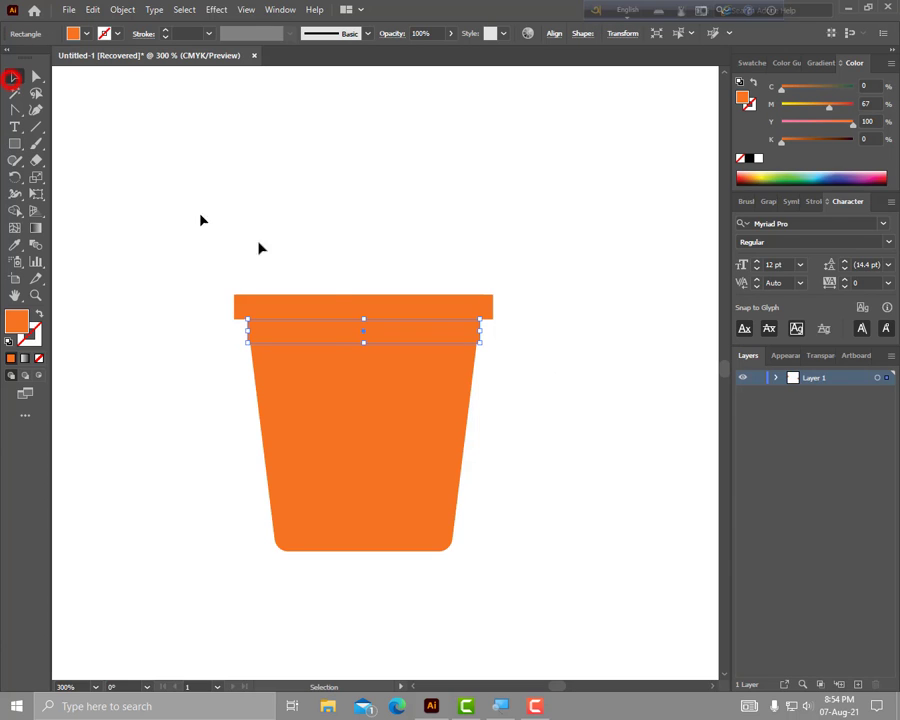
Step: Fill the strip with the body's orange via Eyedropper, then darken it to K 12
click(469, 339)
key(i)
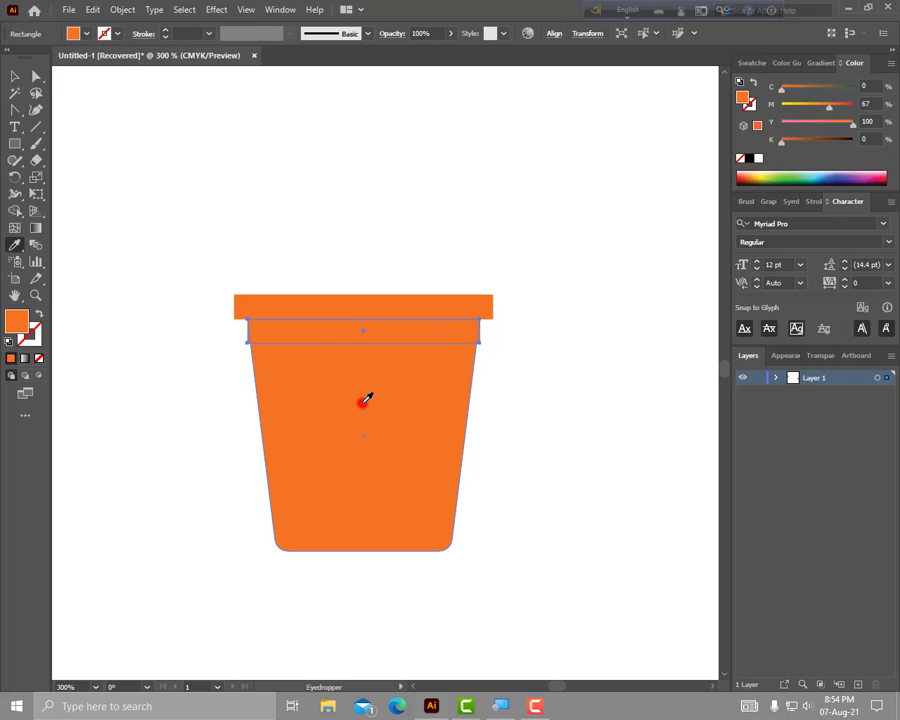
click(362, 403)
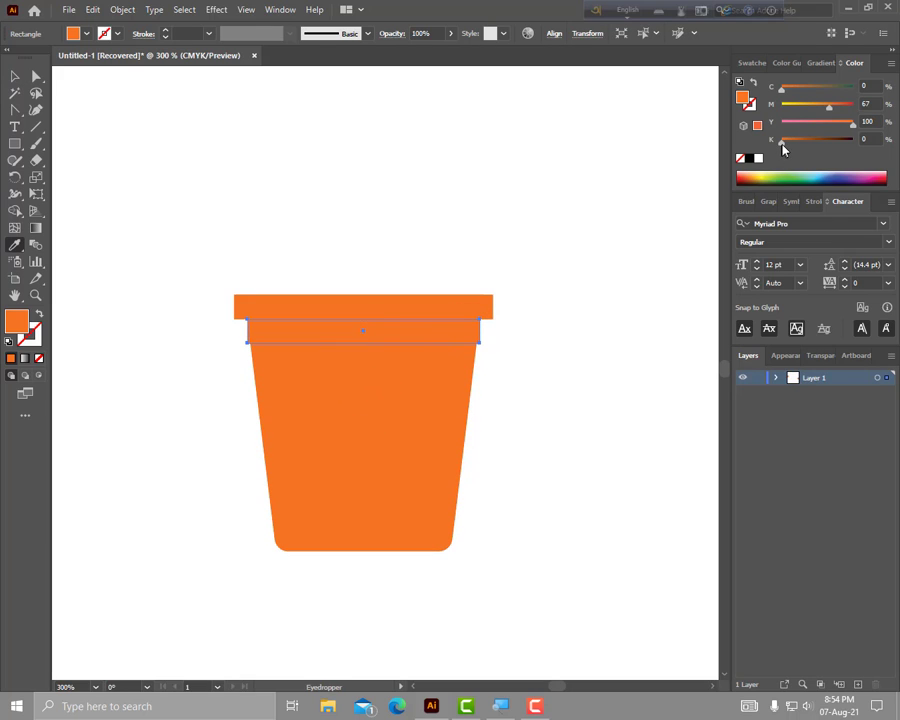
click(784, 145)
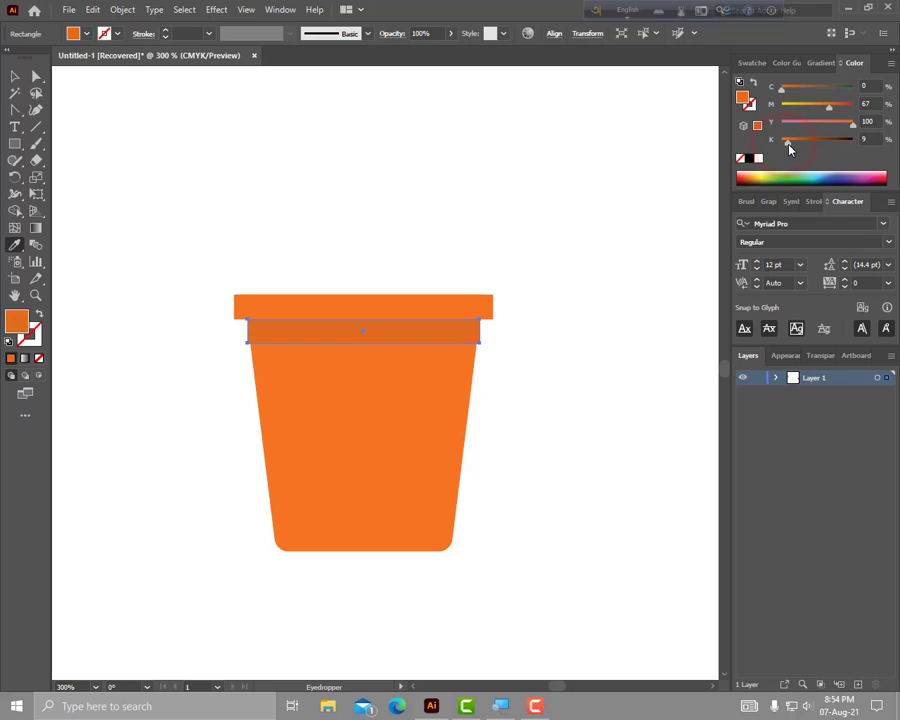
key(v)
click(578, 378)
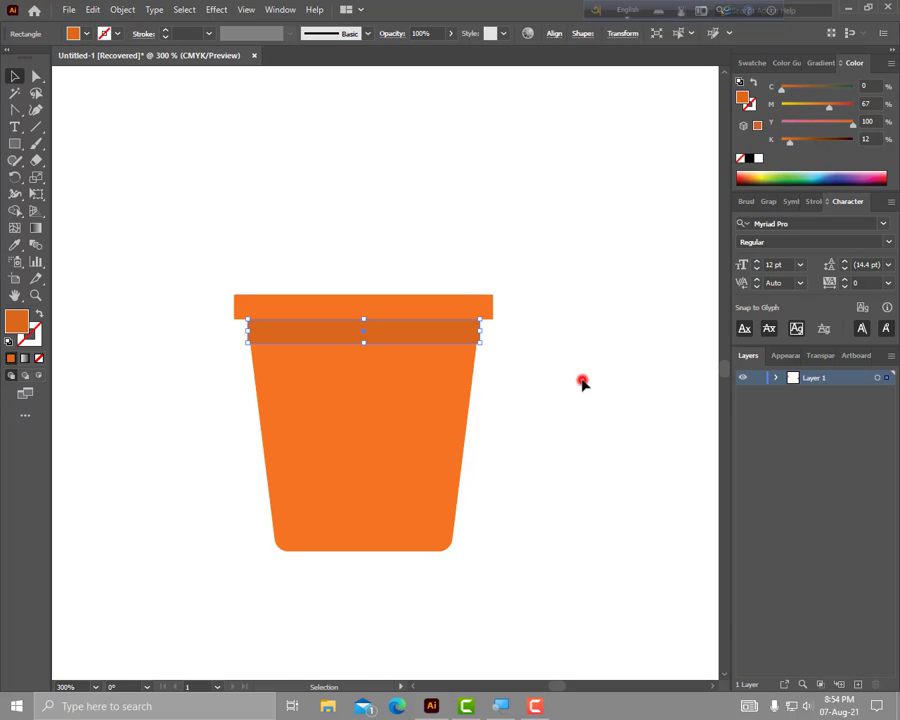
click(399, 341)
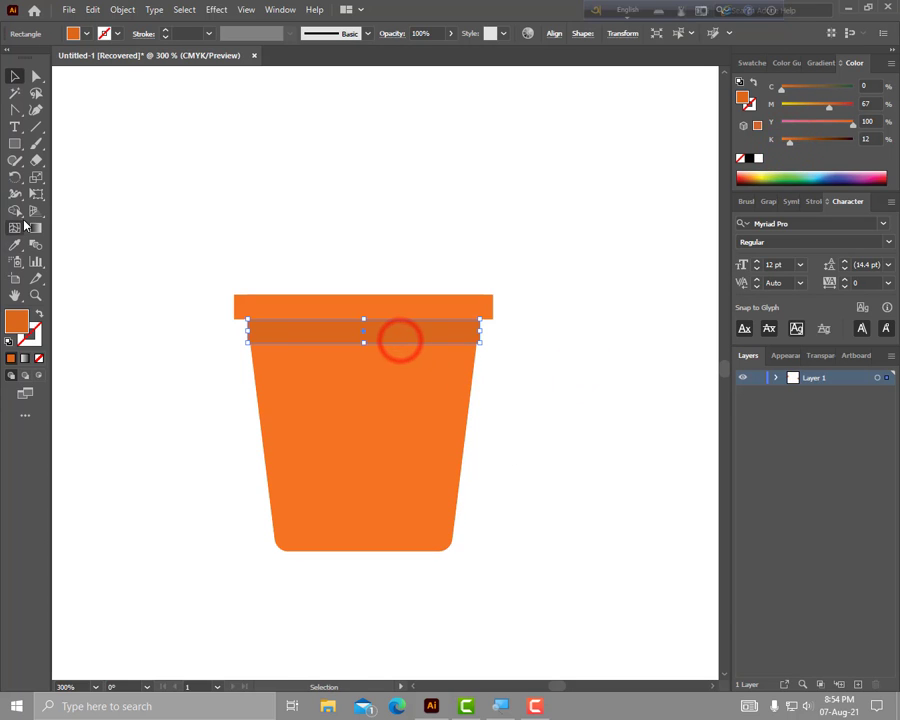
Step: Select the pot body together with the darker band strip
click(16, 210)
scroll(488, 342, up, 1)
scroll(488, 343, up, 1)
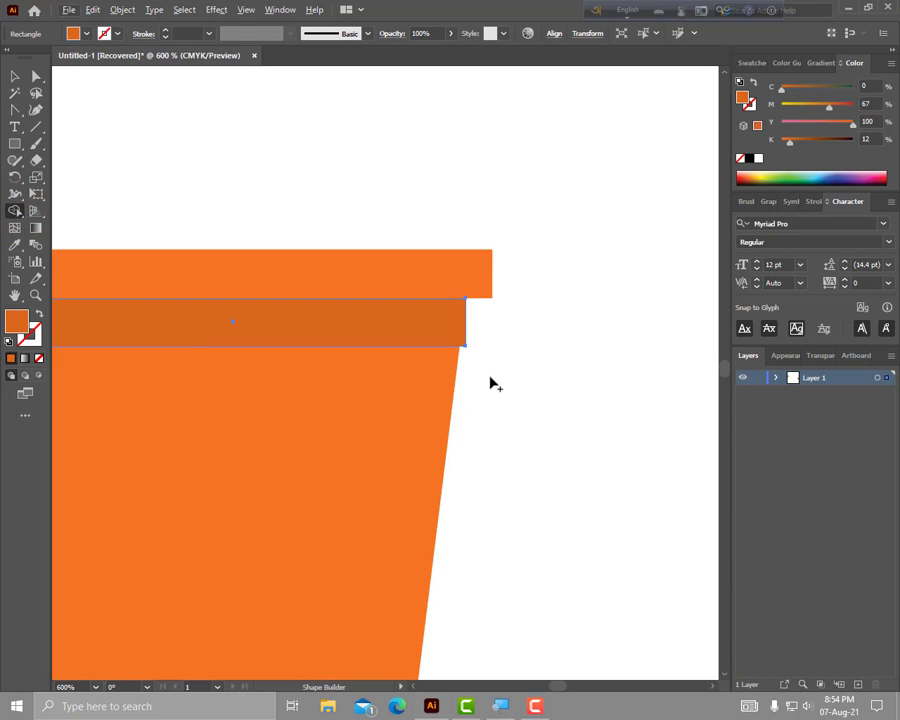
key(alt+v)
click(518, 428)
scroll(518, 428, down, 2)
key(v)
mouse_move(204, 370)
mouse_down()
mouse_move(326, 437)
mouse_move(646, 532)
mouse_up()
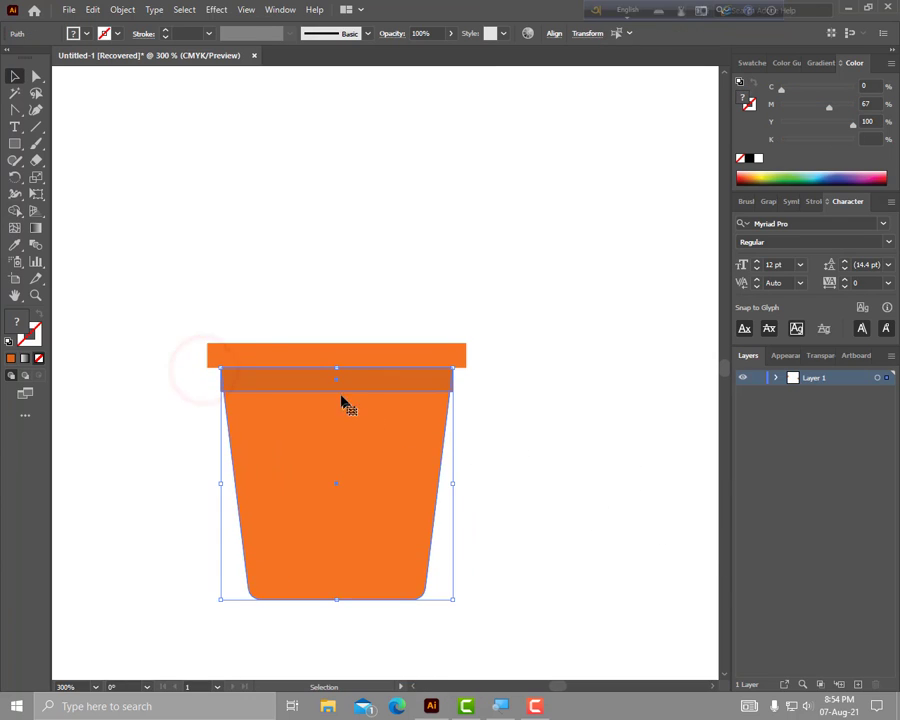
scroll(440, 415, up, 1)
scroll(436, 418, up, 1)
Step: Merge the band pieces with Shape Builder so the band stops overhanging the tapered sides
click(15, 210)
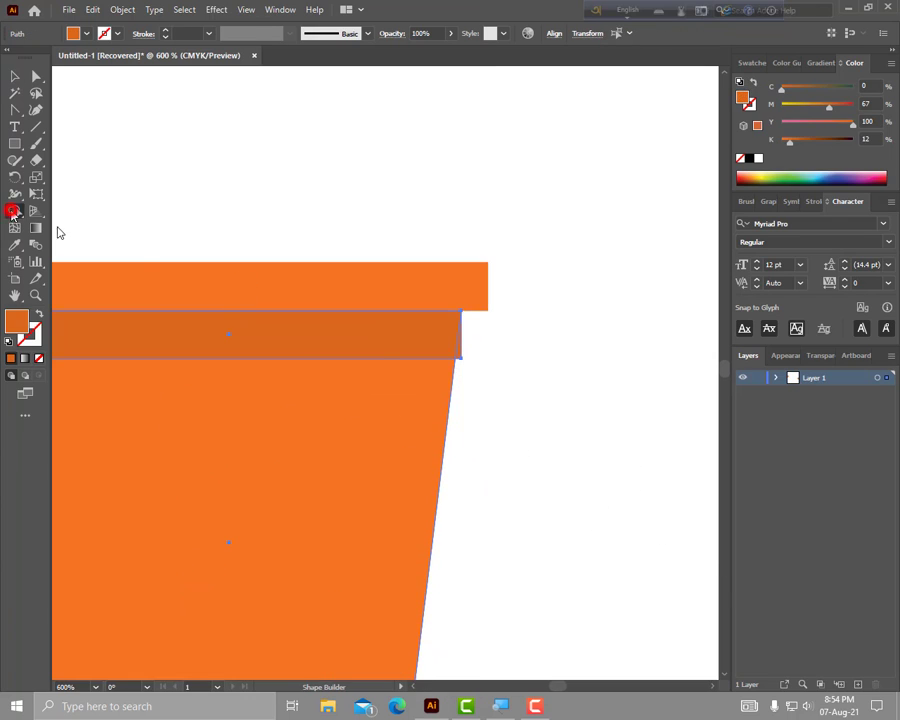
scroll(484, 376, up, 1)
scroll(470, 374, up, 1)
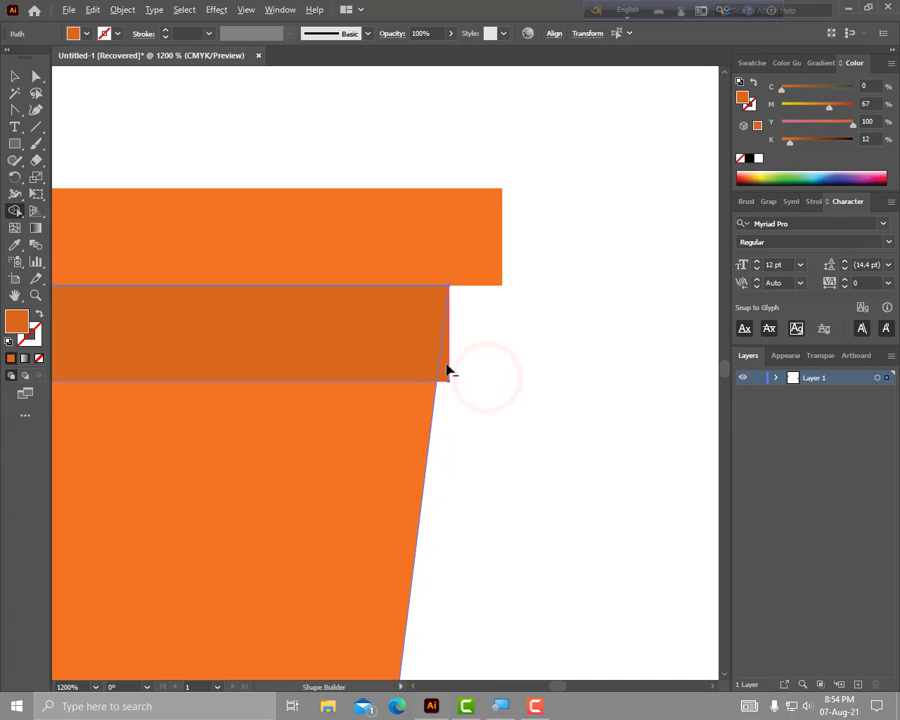
drag(447, 370, 349, 343)
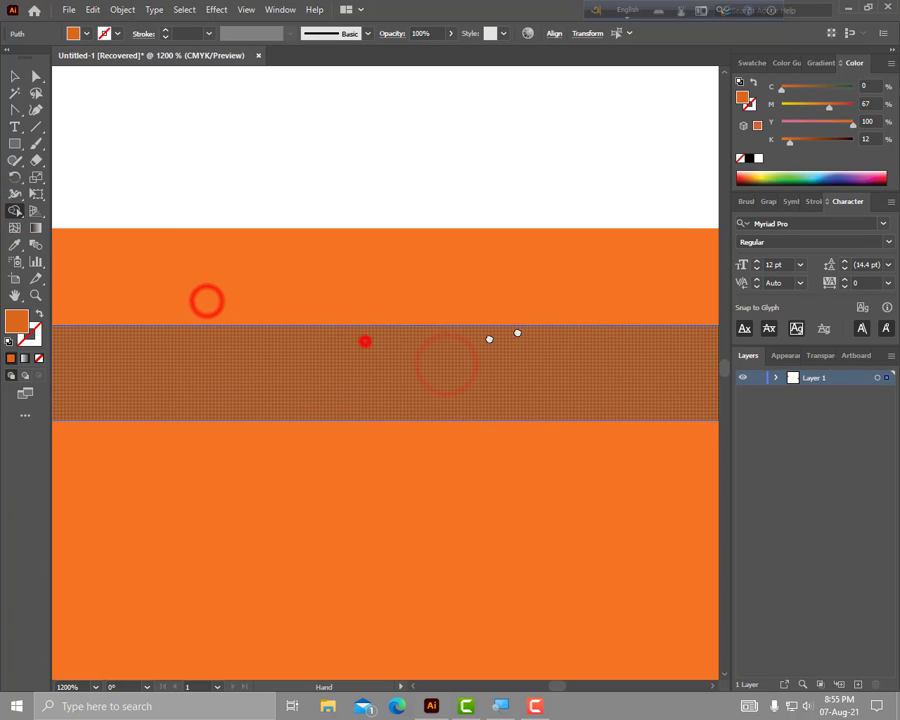
scroll(560, 444, down, 2)
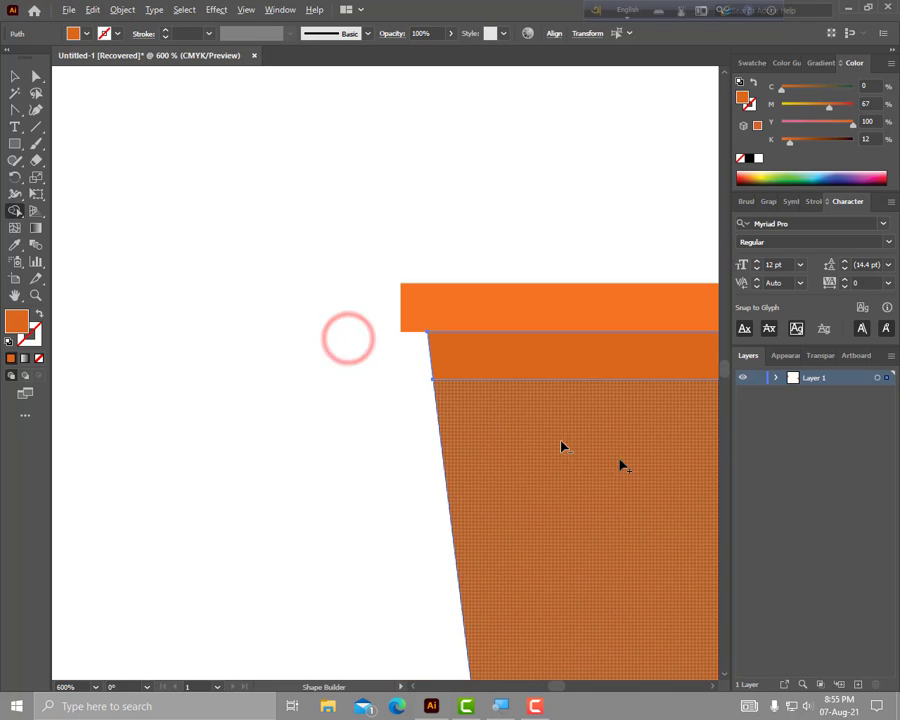
key(v)
click(576, 444)
click(522, 176)
scroll(536, 354, down, 3)
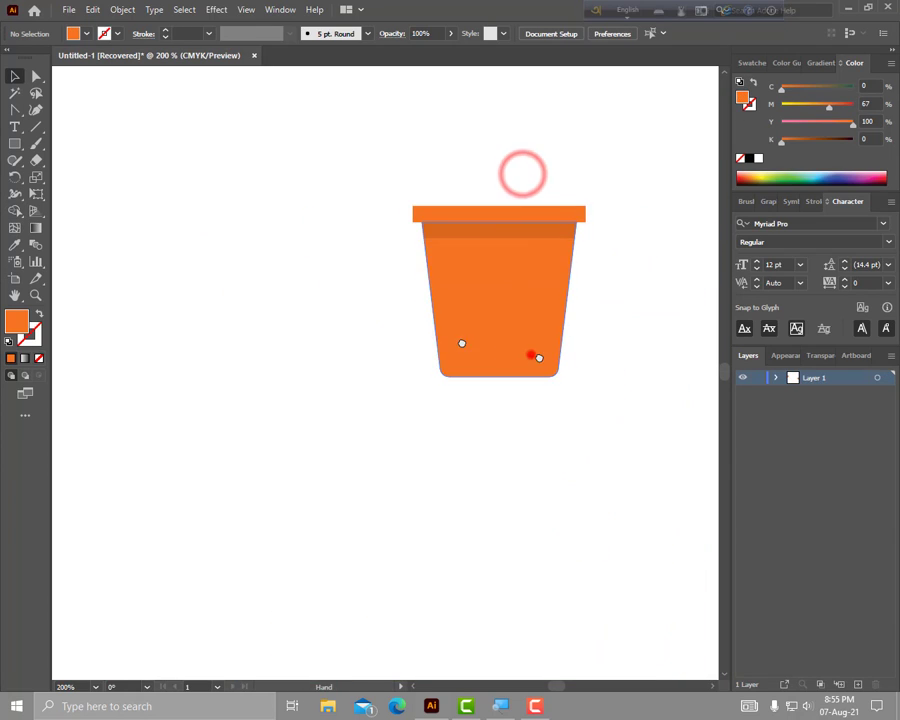
scroll(516, 266, up, 1)
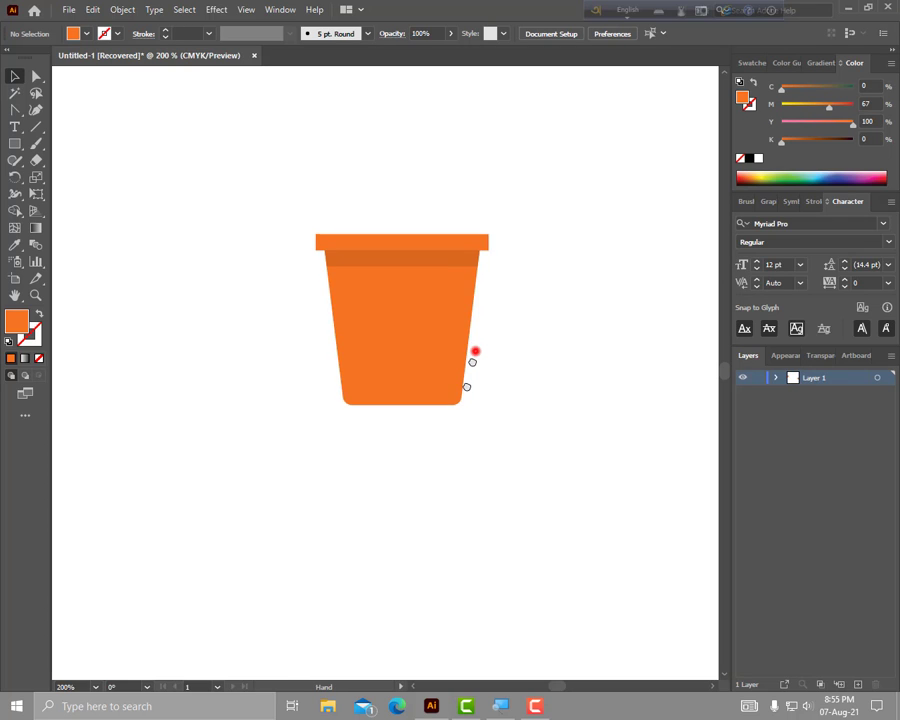
click(474, 351)
scroll(538, 406, up, 1)
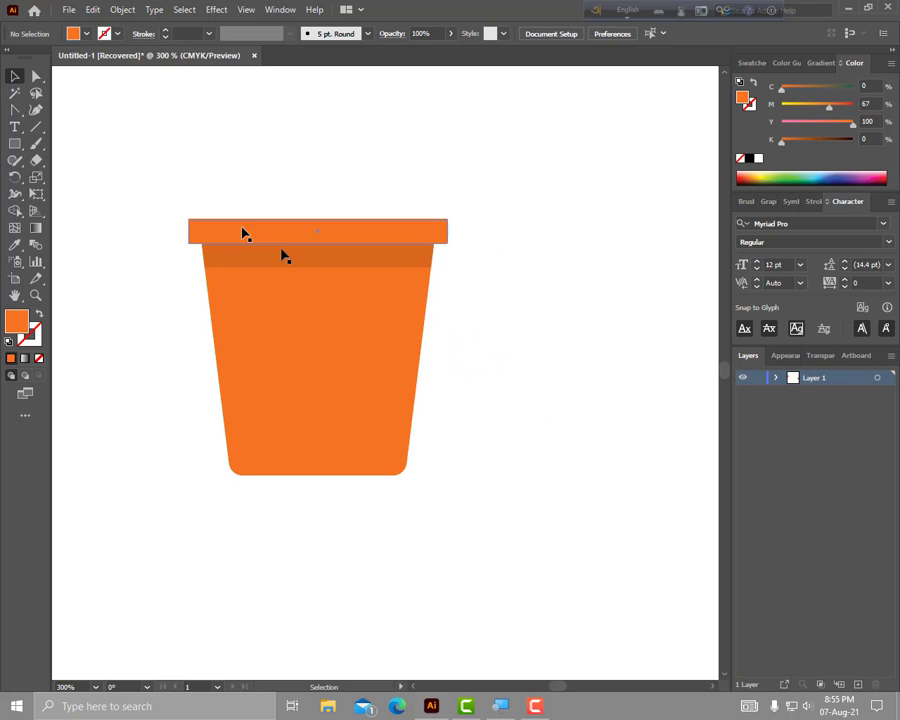
Step: Draw a rectangle over the pot's right half and select it with the pot
click(14, 146)
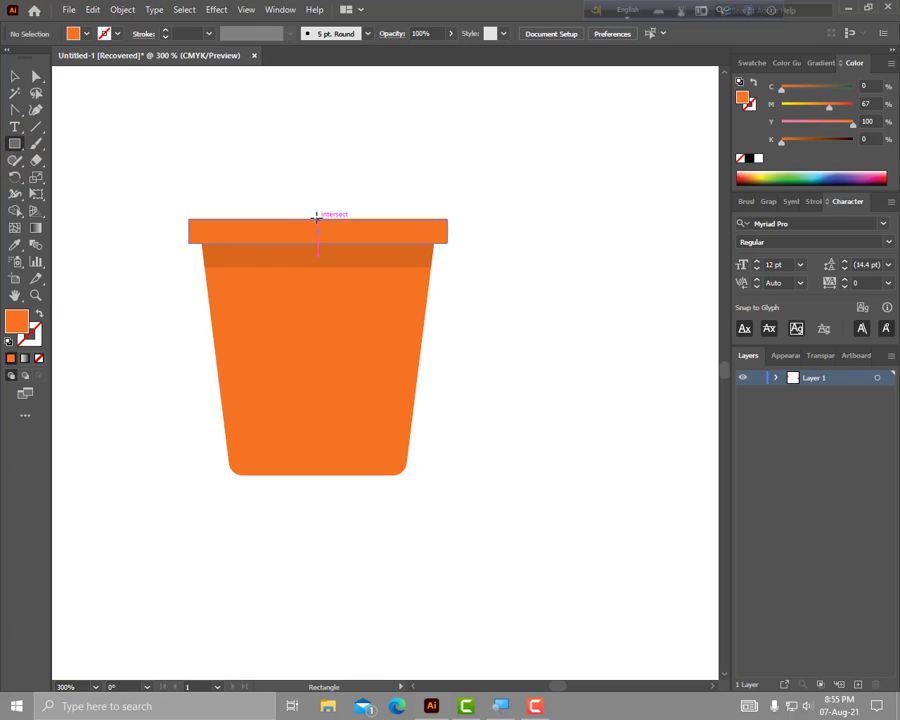
mouse_move(317, 218)
mouse_down()
mouse_move(476, 360)
mouse_move(555, 476)
mouse_up()
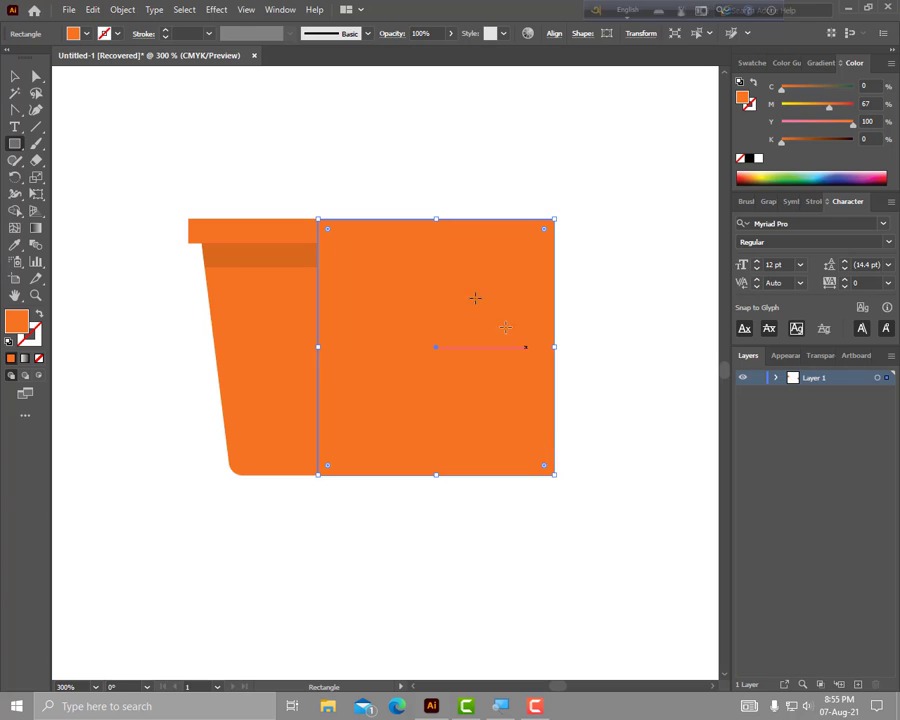
key(v)
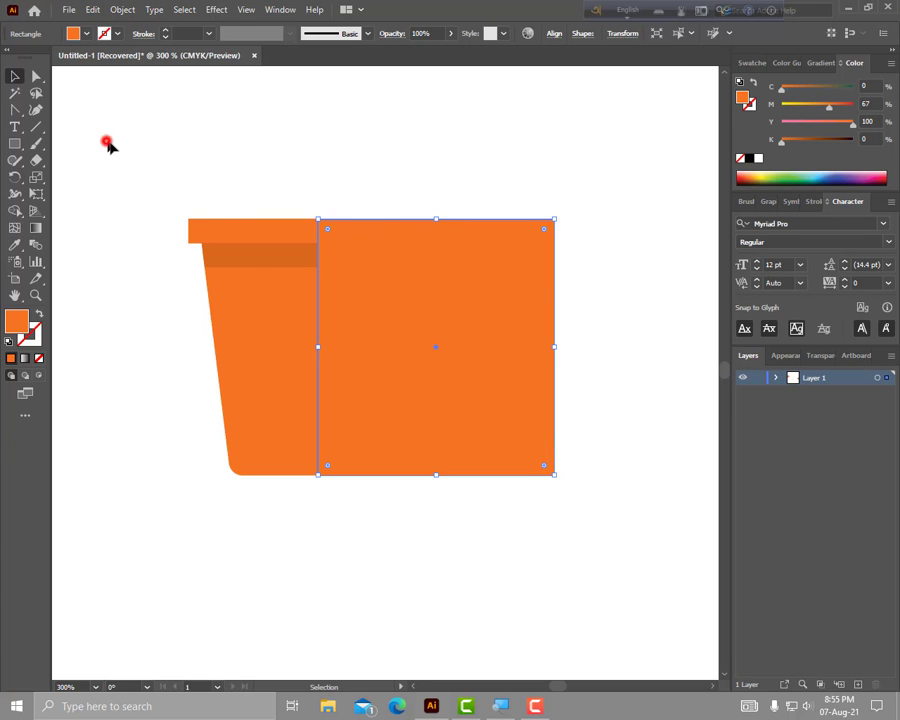
mouse_move(108, 145)
mouse_down()
mouse_move(440, 376)
mouse_move(625, 488)
mouse_up()
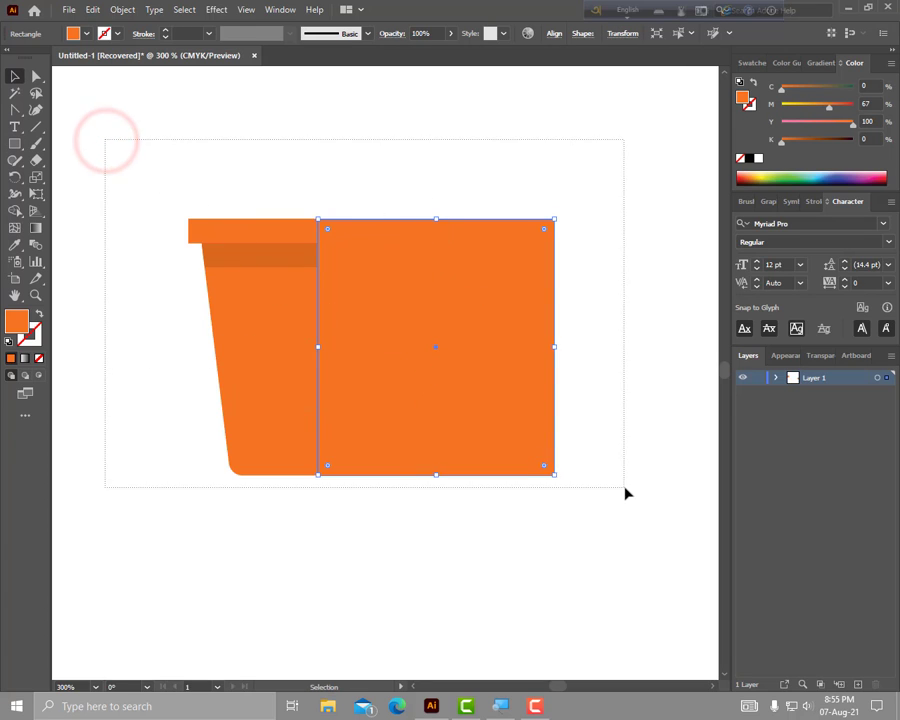
Step: Delete the rectangle's area outside the pot with Shape Builder
click(15, 210)
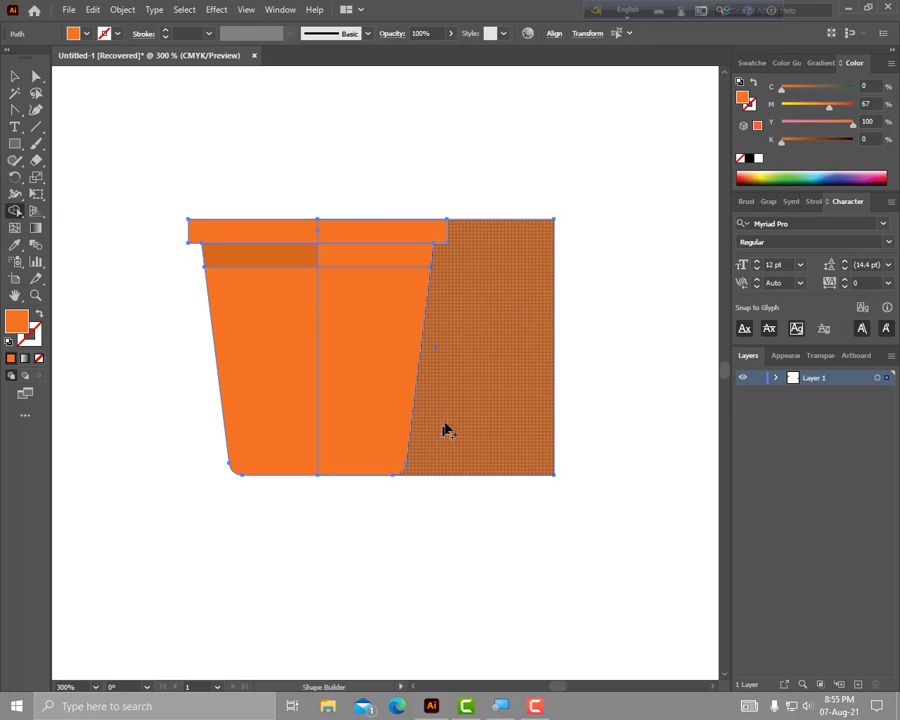
alt+click(510, 366)
key(v)
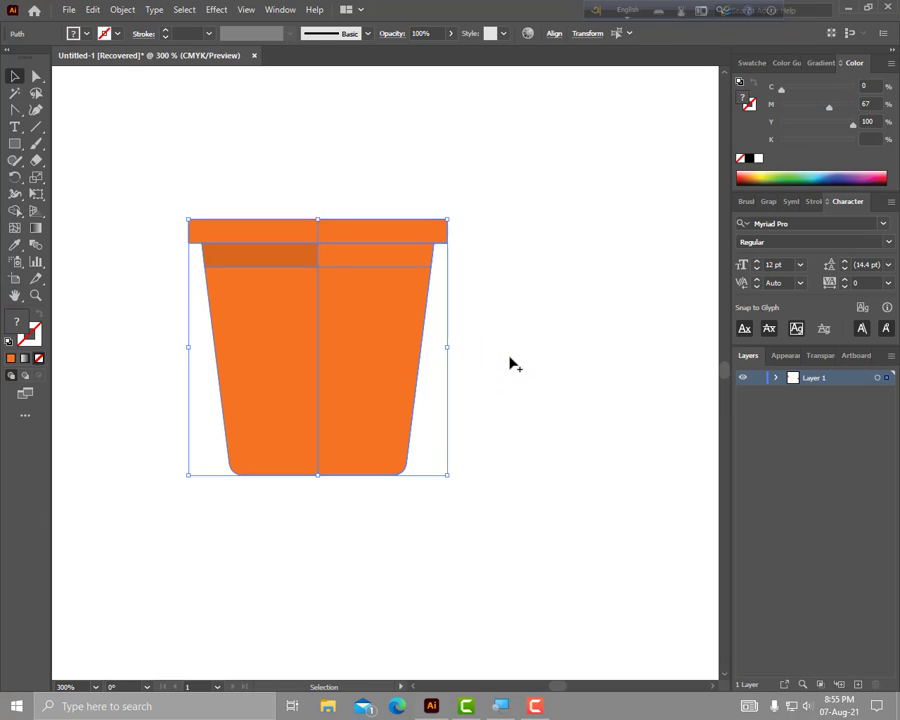
click(510, 358)
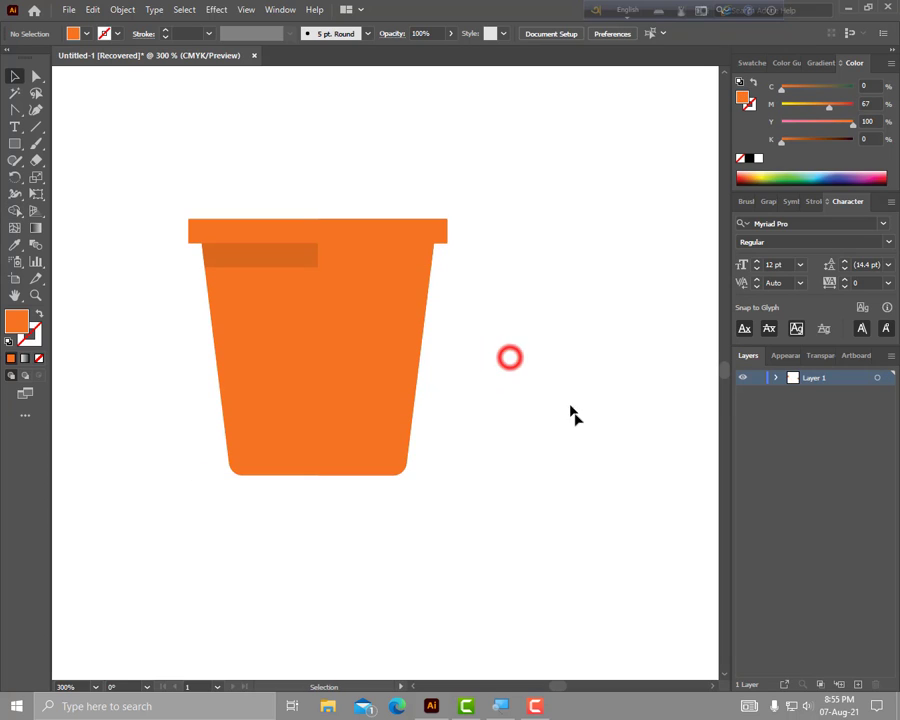
Step: Darken the pot's right half and bring the band strip forward over both halves
click(394, 416)
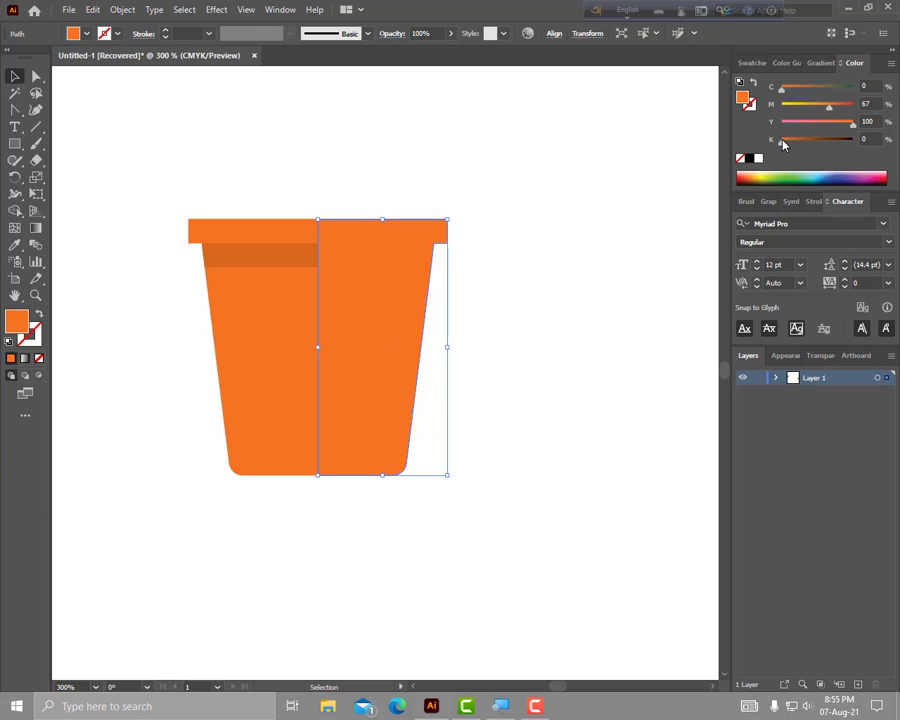
drag(783, 146, 805, 146)
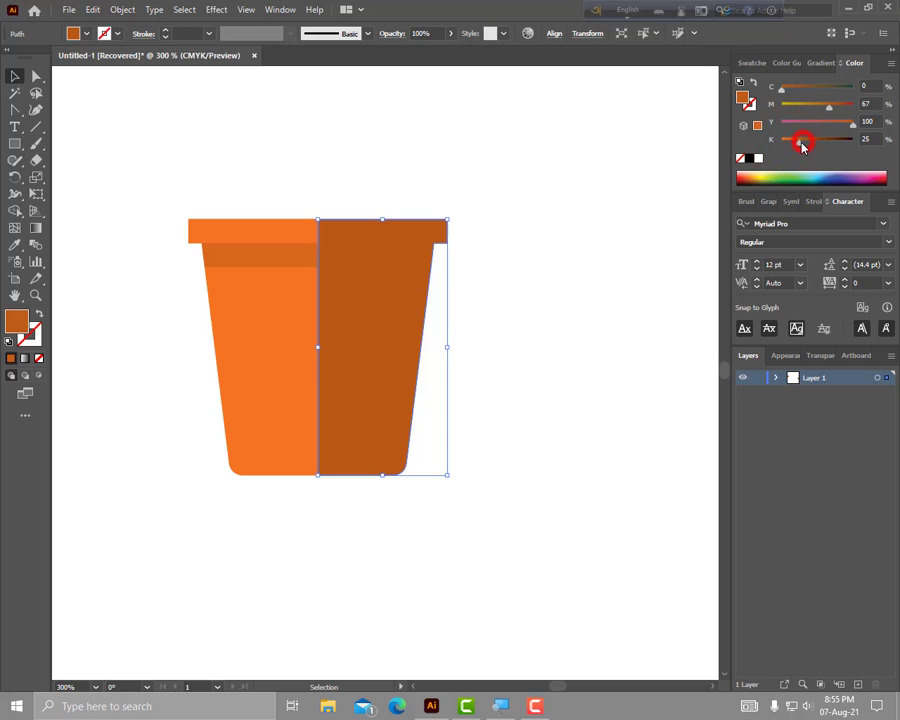
click(297, 262)
right_click(297, 262)
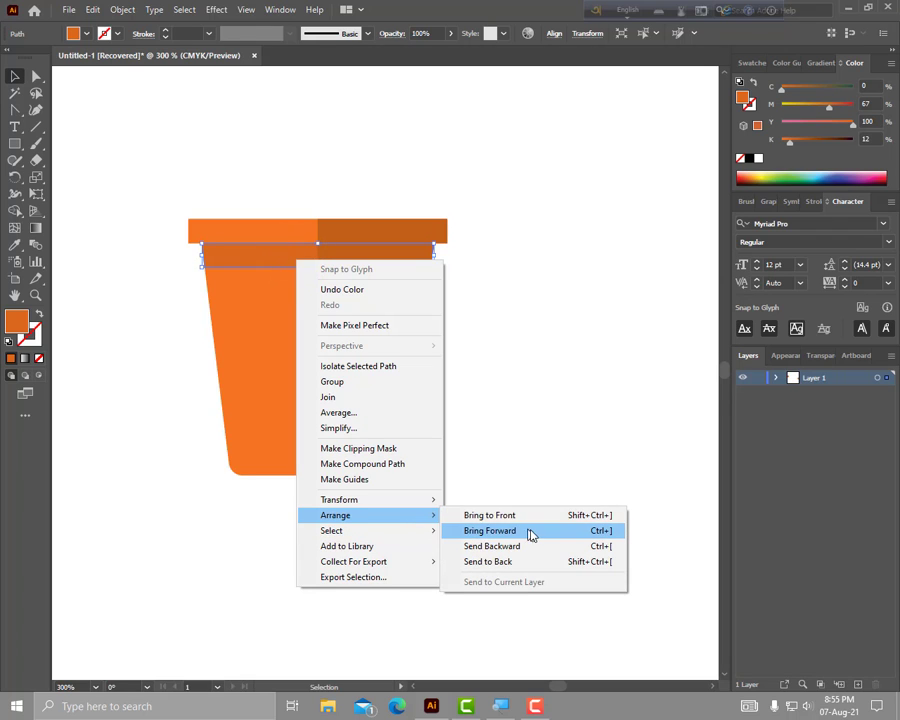
click(502, 516)
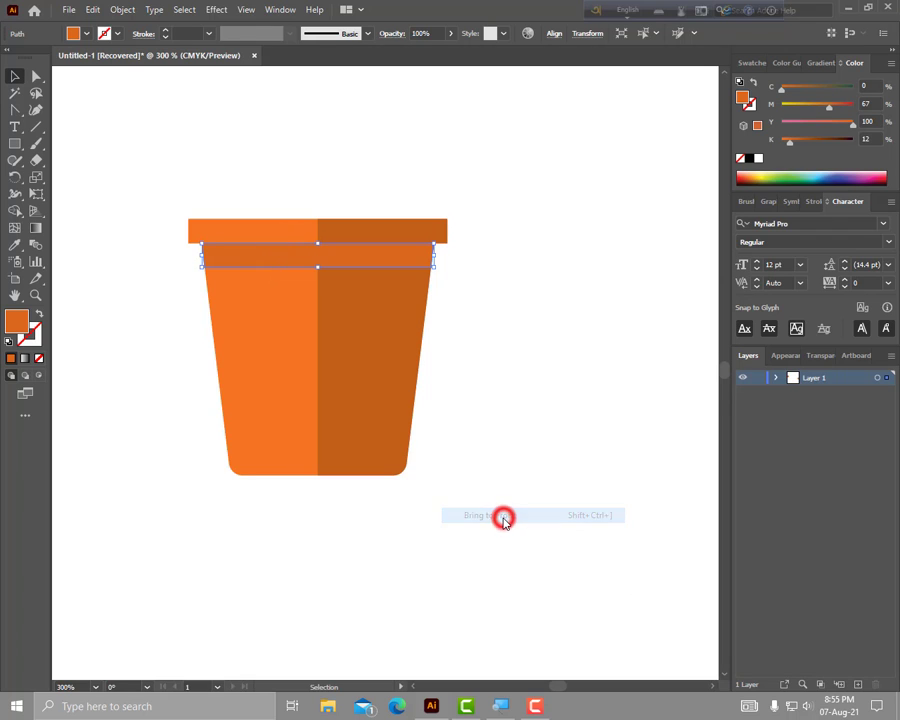
click(514, 334)
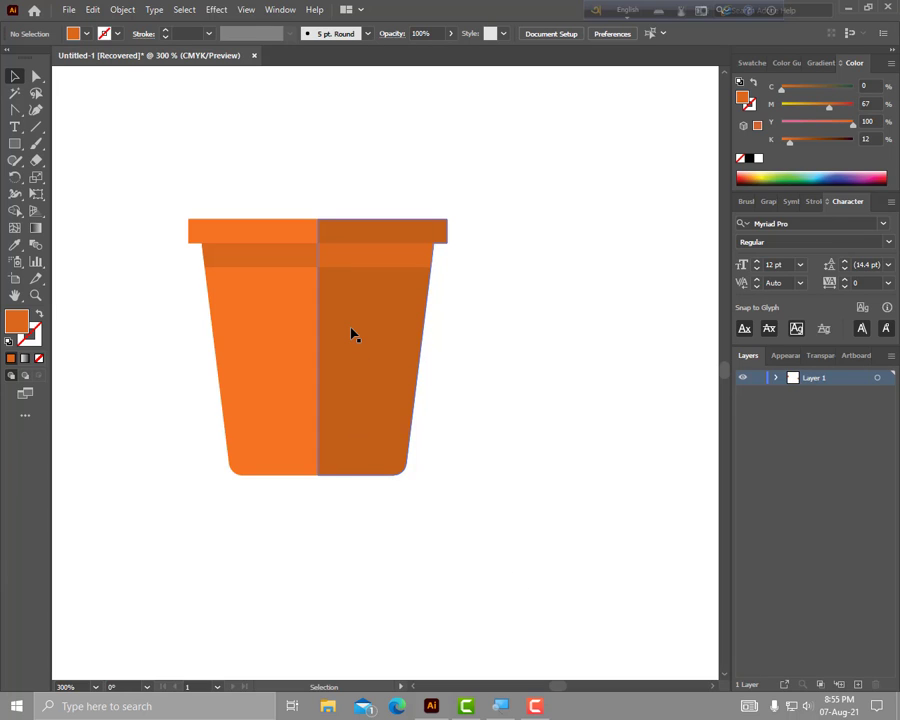
Step: Darken the band below the rim to a deeper orange using the K slider and Eyedropper
click(264, 253)
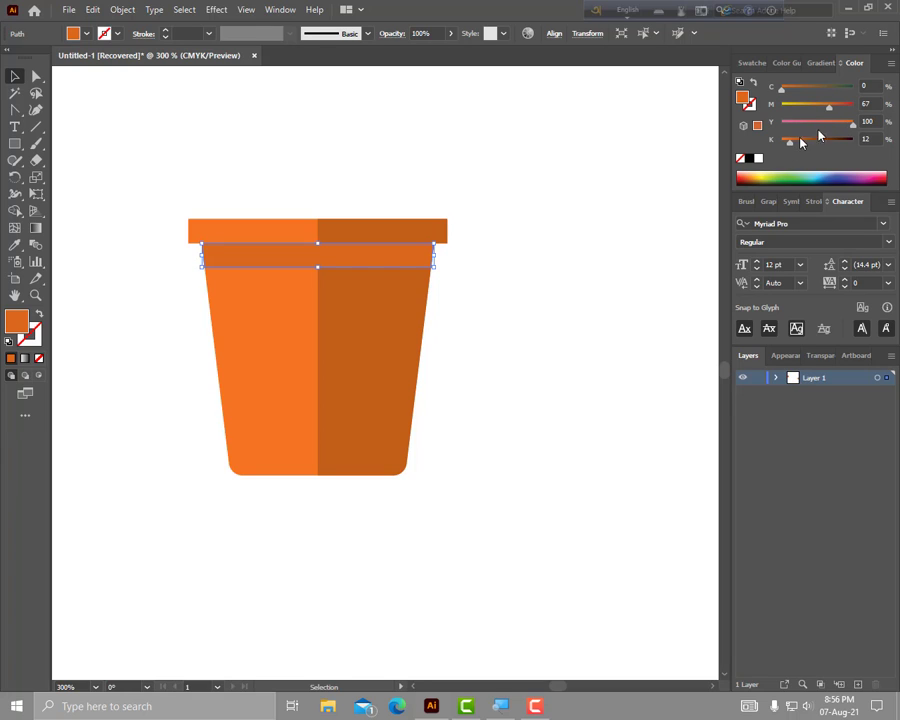
drag(790, 148, 800, 142)
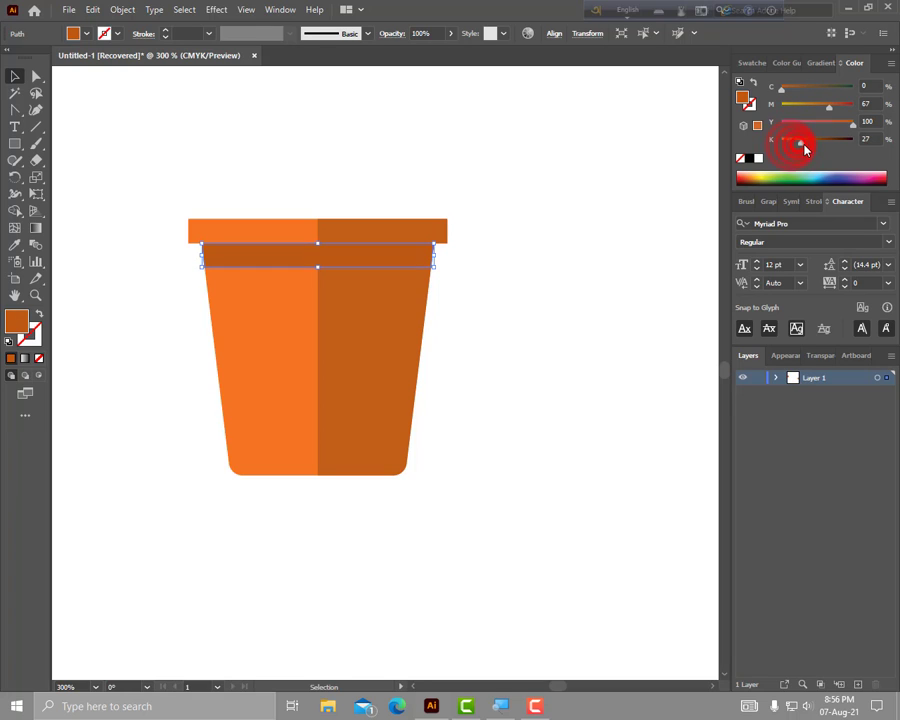
click(650, 280)
key(i)
click(364, 294)
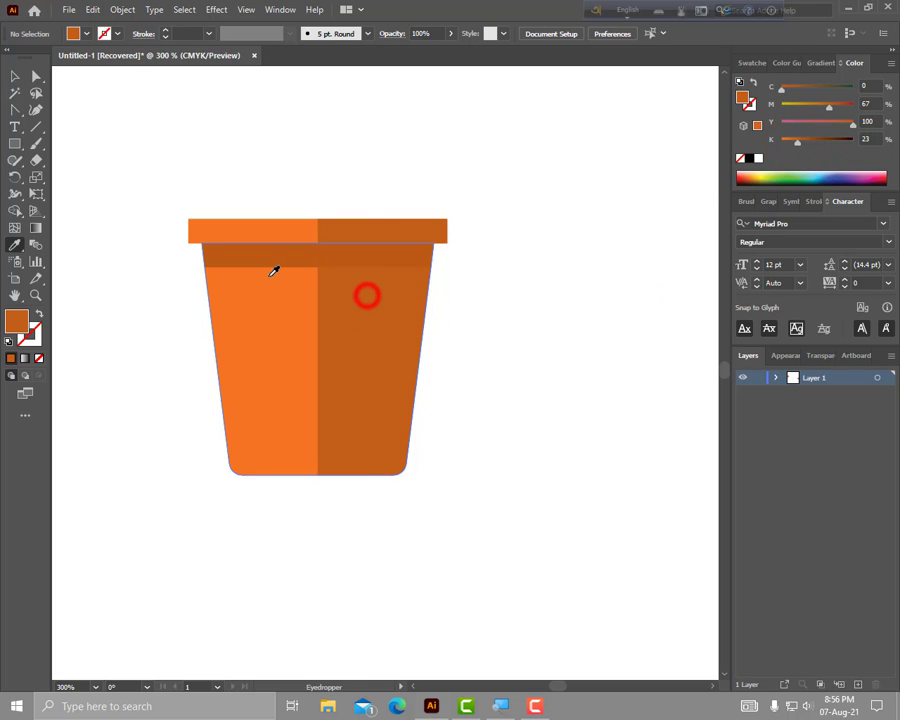
ctrl+click(276, 254)
click(427, 373)
click(397, 360)
key(v)
click(540, 360)
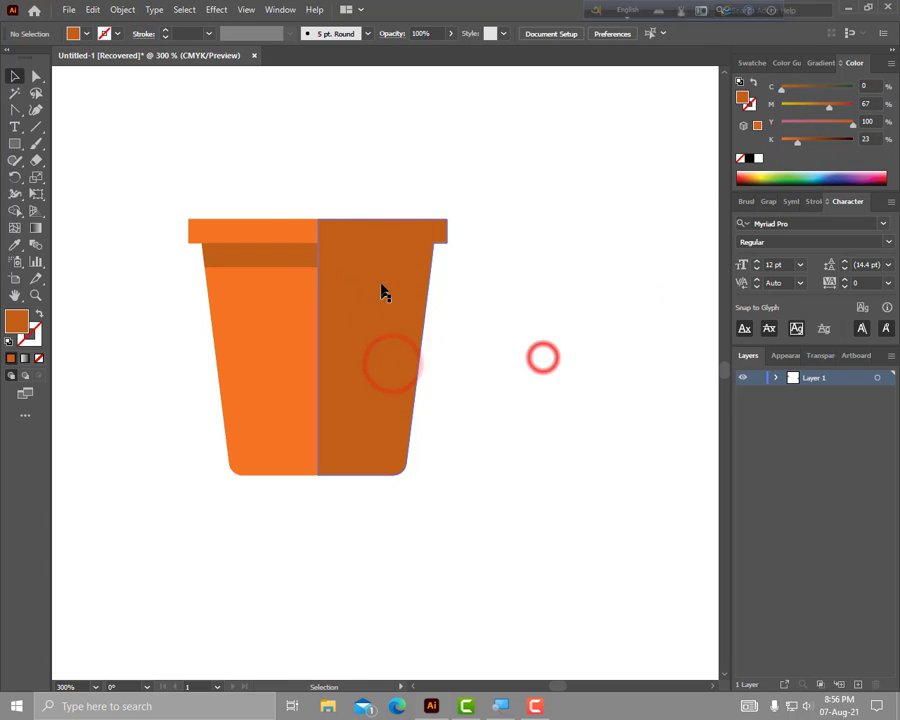
click(367, 250)
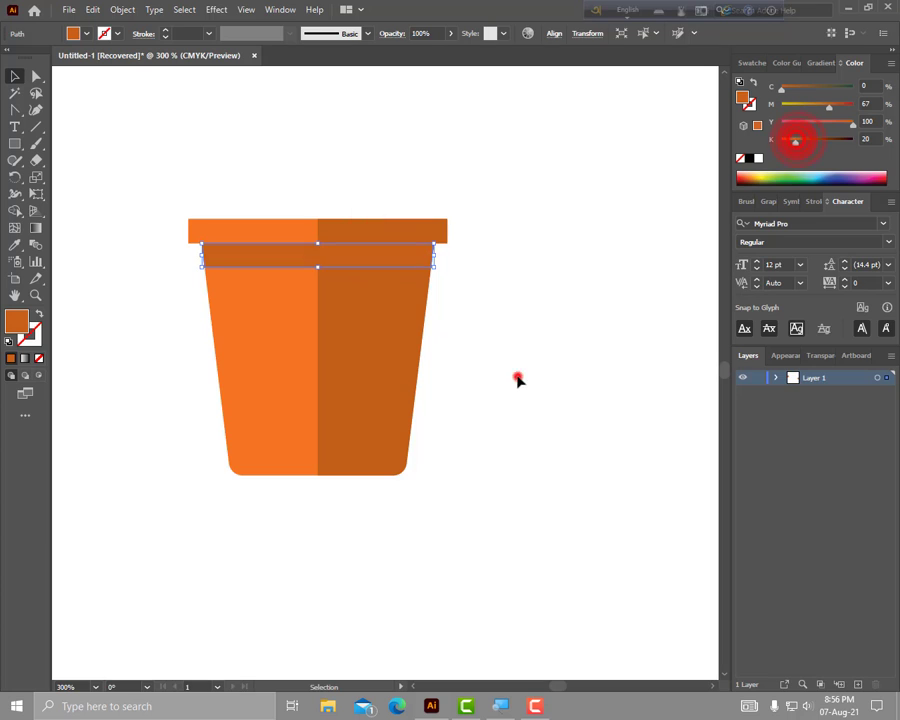
click(514, 373)
Step: Lighten the pot's right half by lowering its K value to 16
key(ctrl+minus)
click(580, 410)
click(395, 409)
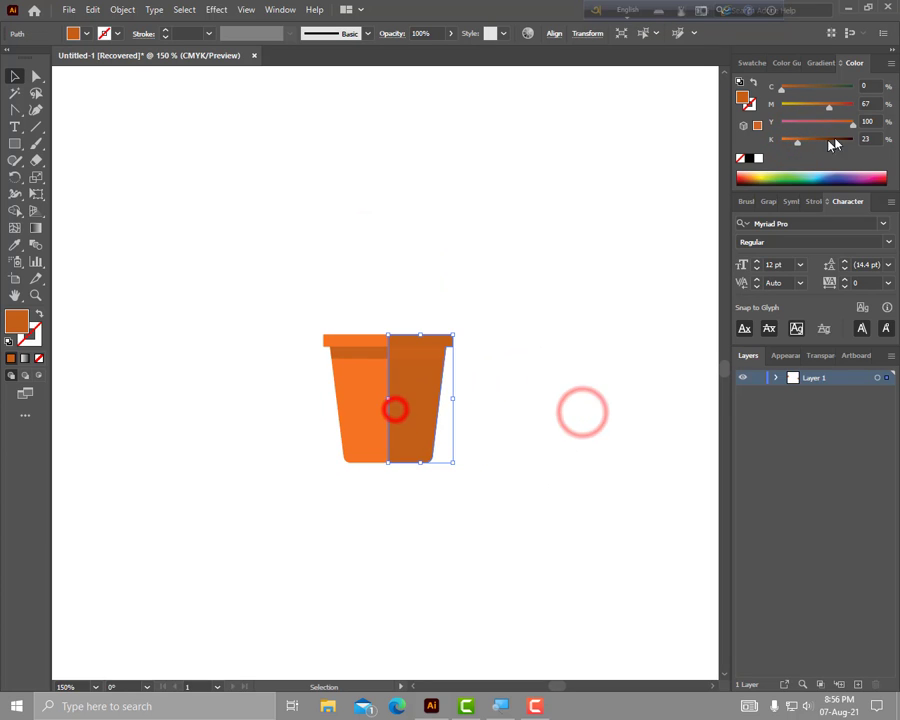
click(792, 140)
click(482, 443)
key(ctrl+plus)
drag(440, 290, 469, 422)
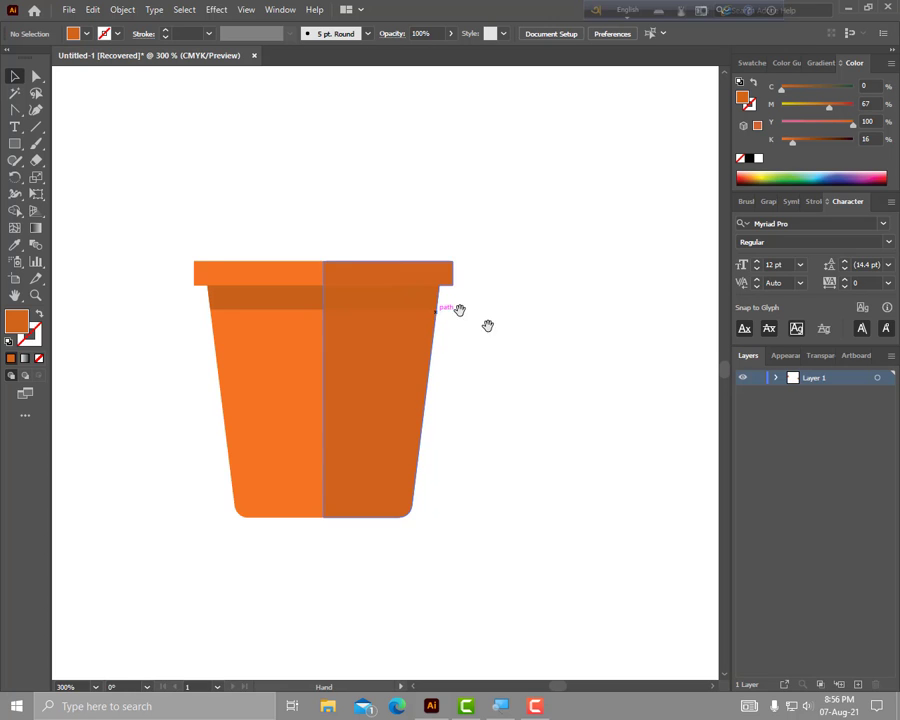
drag(487, 326, 503, 377)
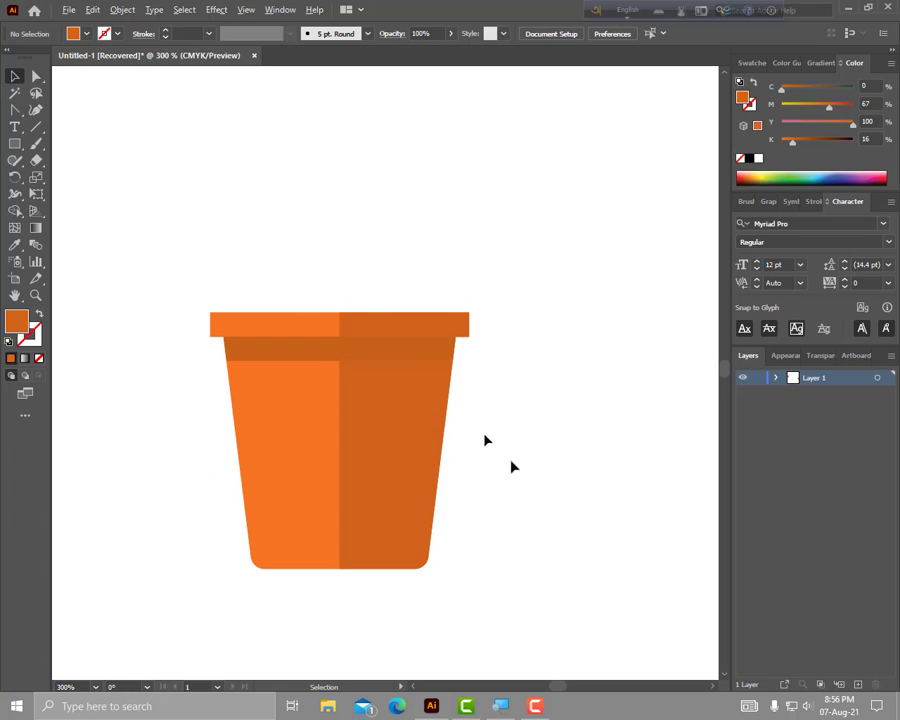
key(ctrl+minus)
key(ctrl+minus)
key(ctrl+minus)
mouse_move(458, 494)
mouse_down()
mouse_move(526, 440)
mouse_move(240, 362)
mouse_up()
key(ctrl+plus)
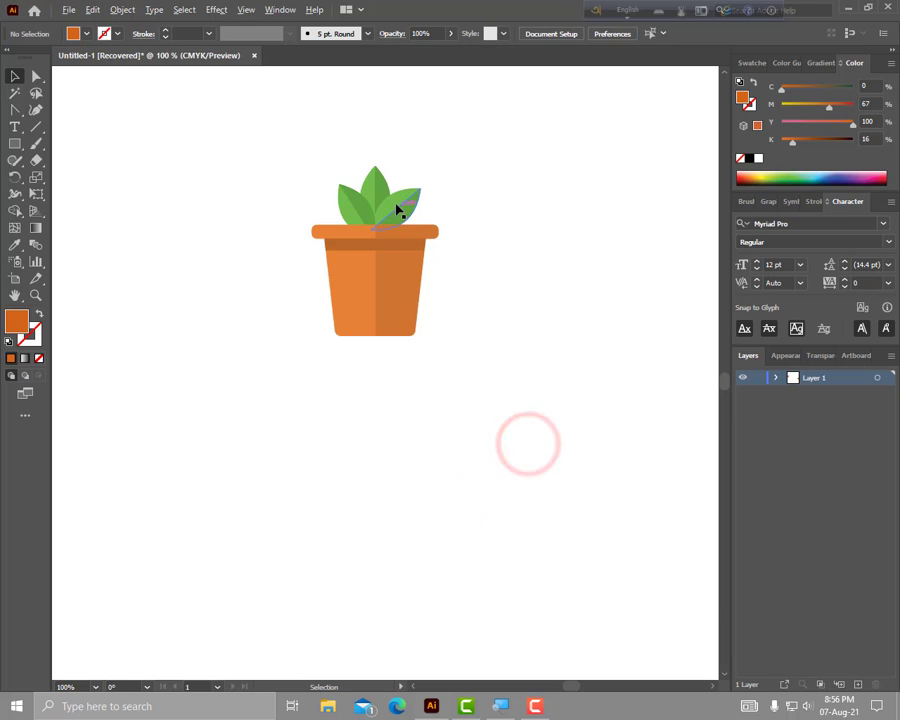
scroll(397, 209, up, 2)
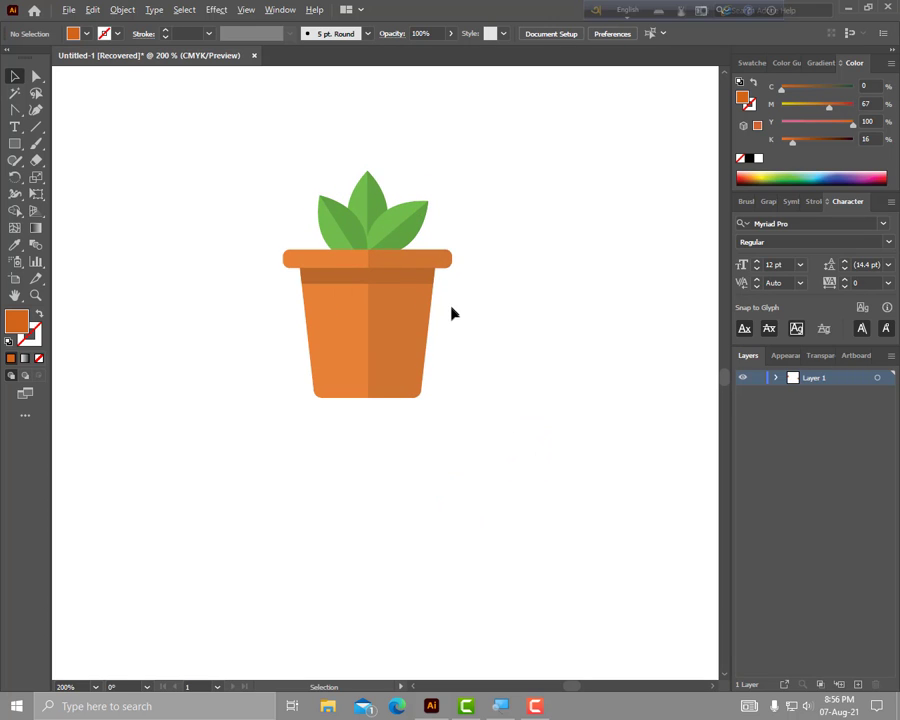
scroll(445, 262, up, 2)
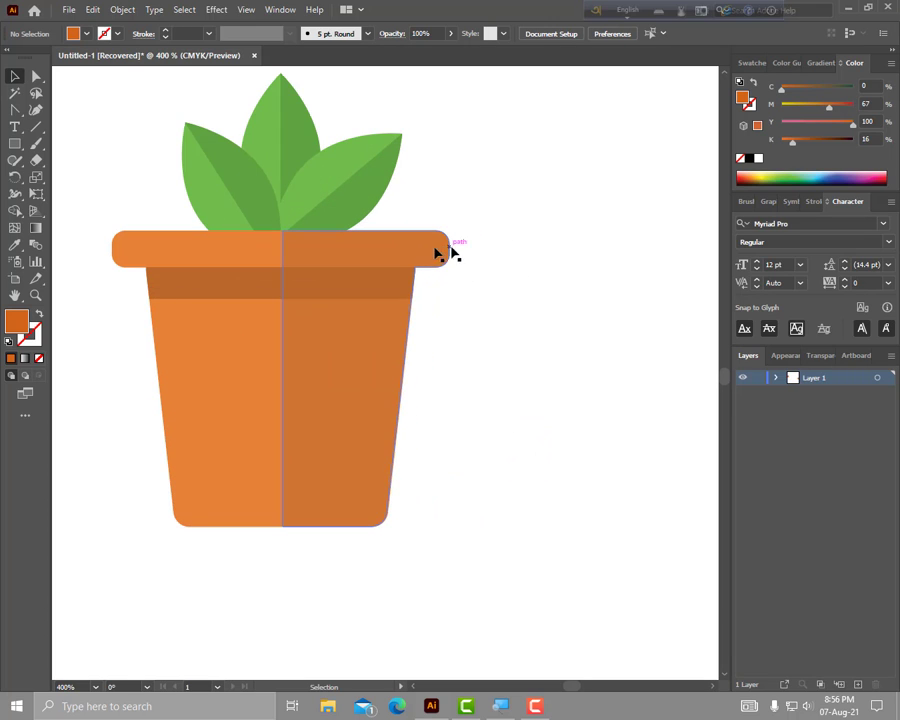
key(ctrl+minus)
key(ctrl+minus)
key(ctrl+minus)
drag(86, 176, 558, 392)
drag(472, 364, 290, 382)
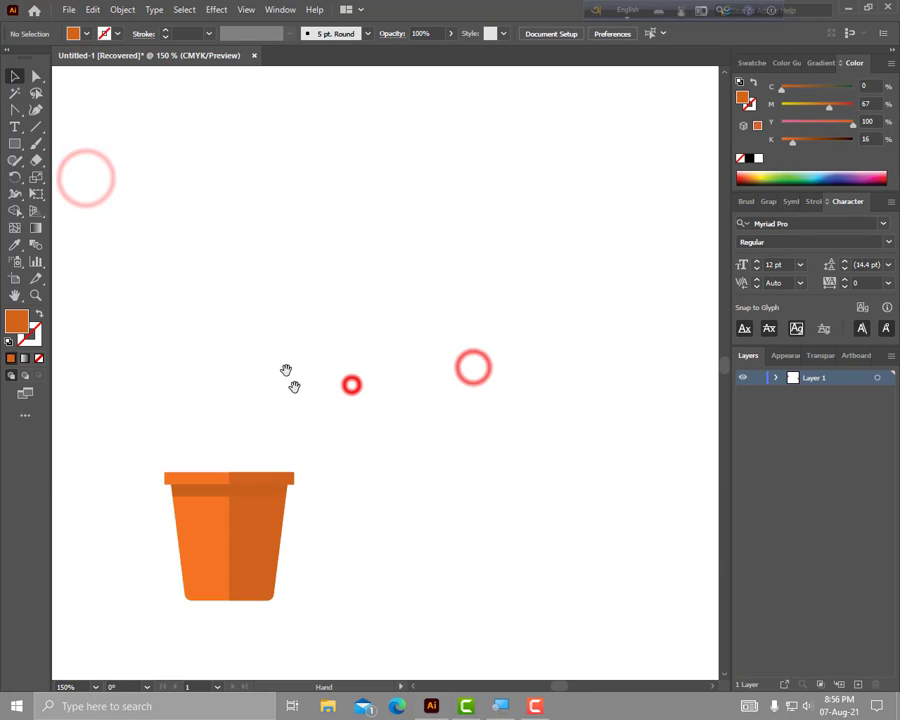
mouse_move(350, 382)
mouse_down()
mouse_move(530, 358)
mouse_move(517, 282)
mouse_up()
scroll(604, 482, up, 1)
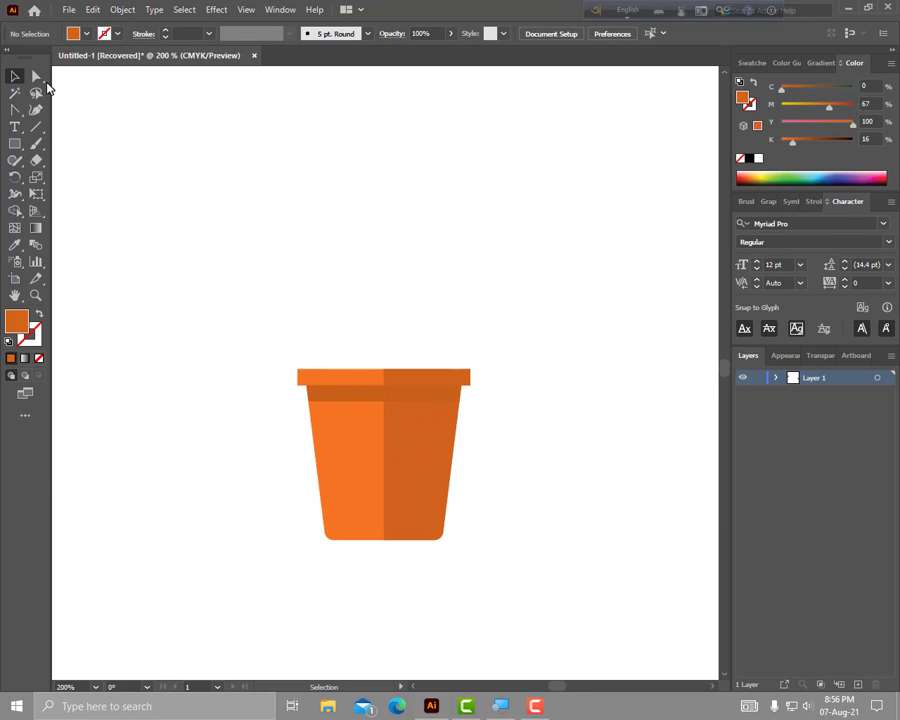
click(443, 475)
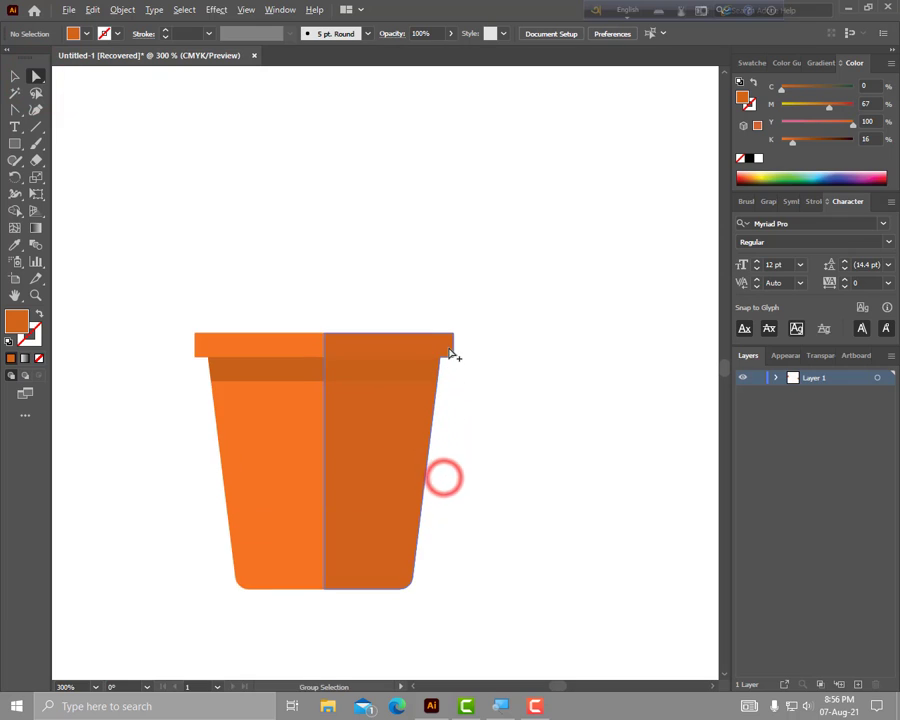
Step: Round the rim's left corners with the Direct Selection corner widget
click(179, 347)
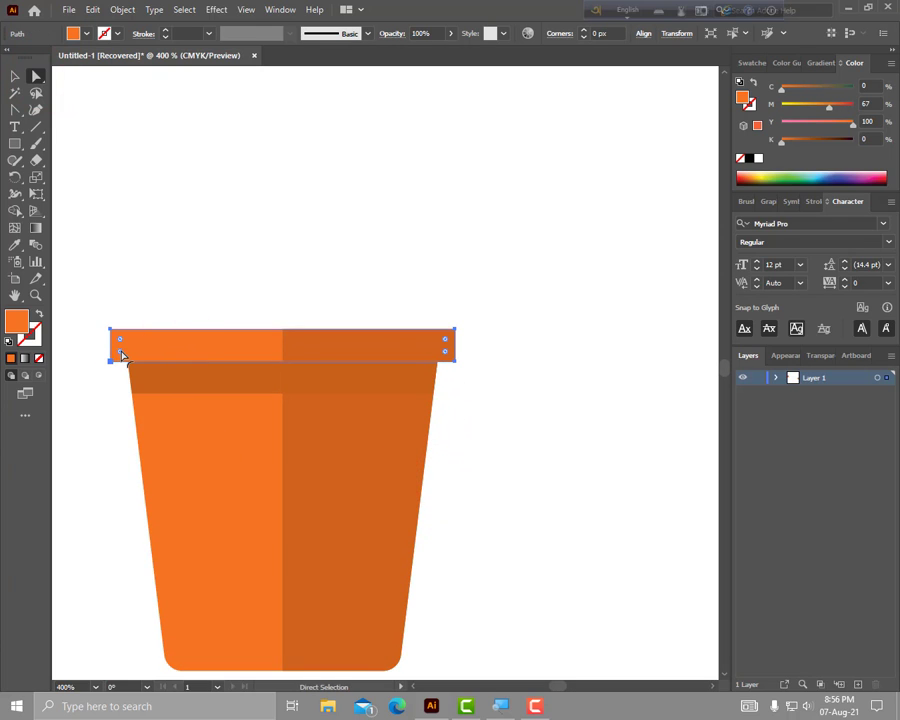
drag(120, 352, 124, 356)
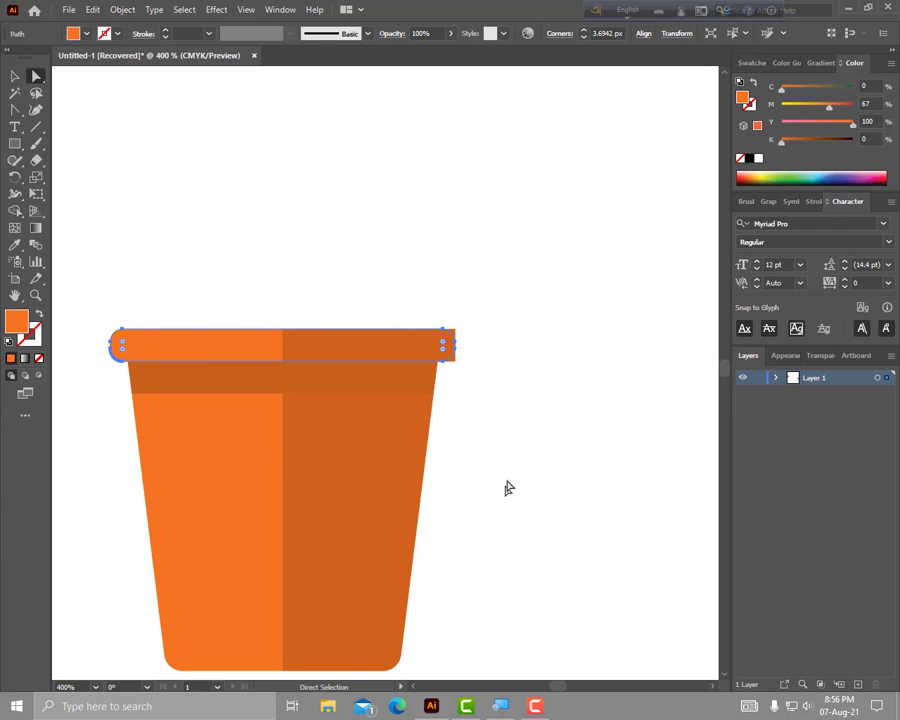
key(v)
click(522, 380)
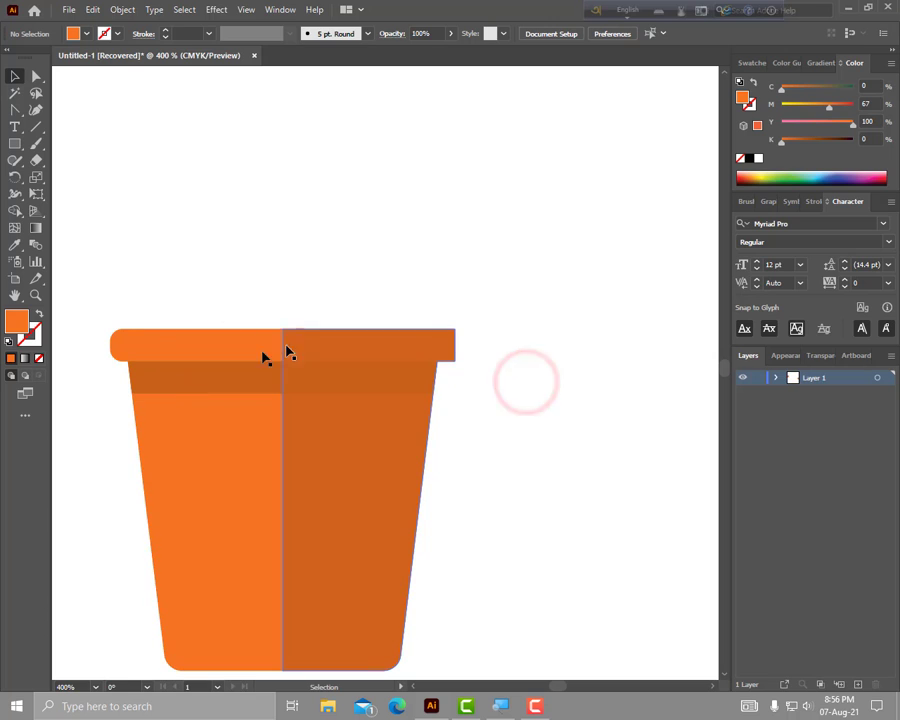
scroll(437, 373, up, 3)
scroll(446, 362, up, 1)
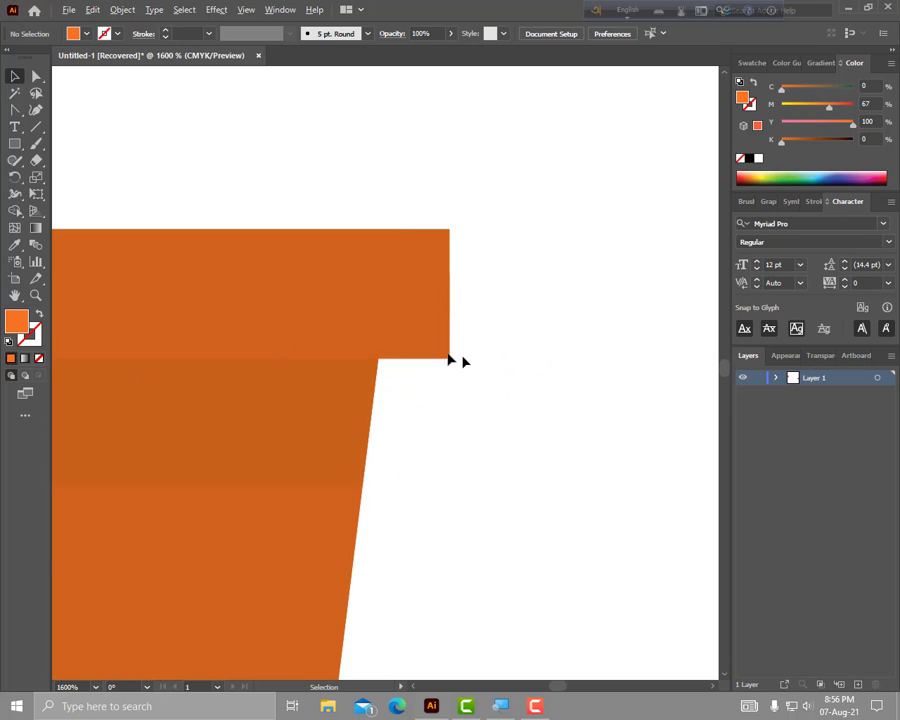
scroll(450, 360, up, 1)
scroll(436, 351, down, 1)
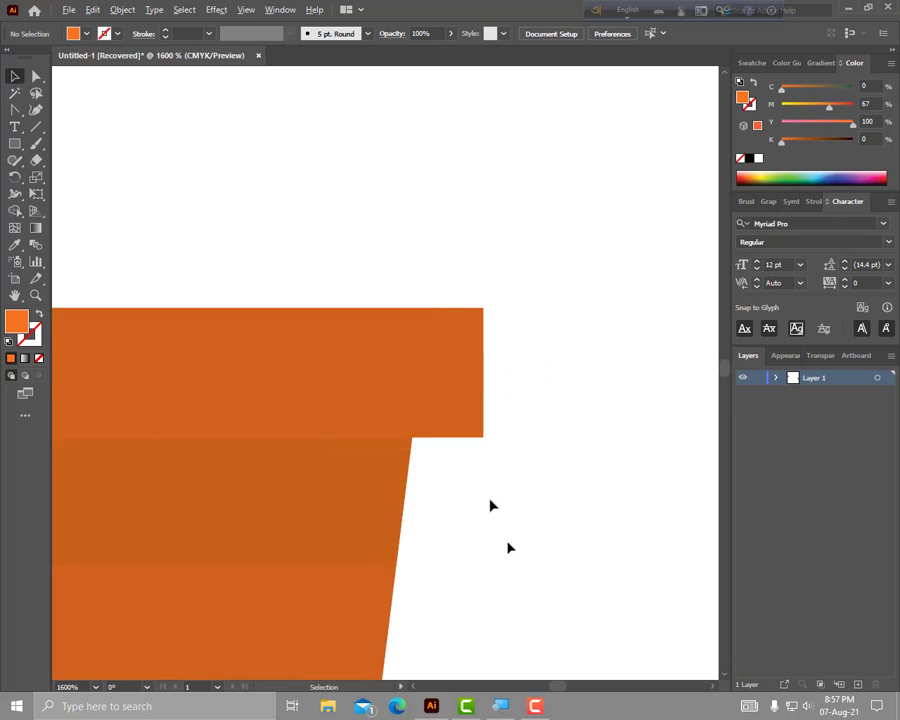
scroll(454, 373, down, 1)
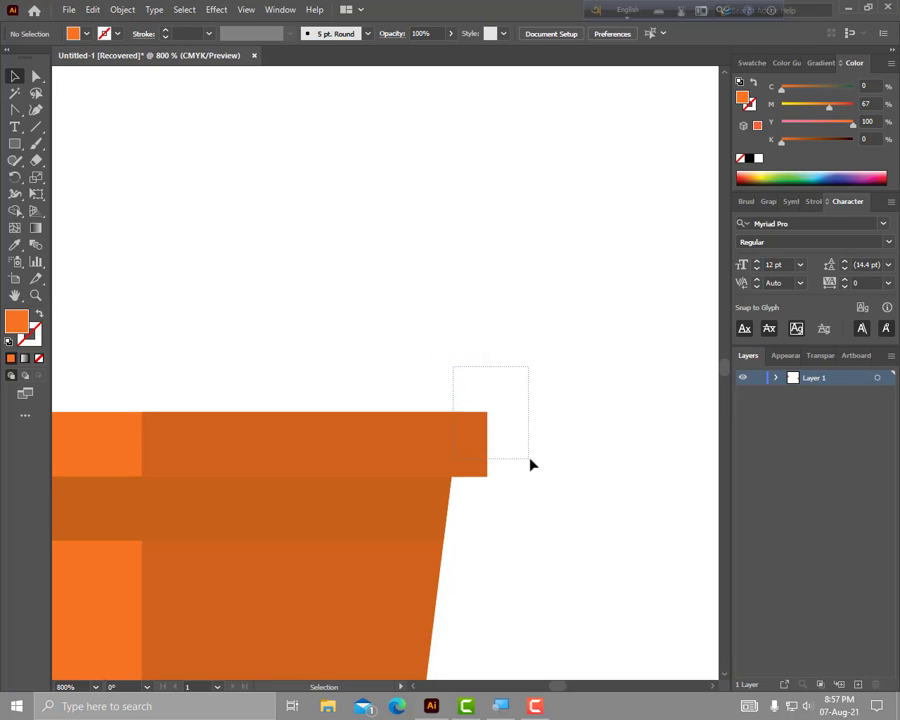
Step: Remove the rim's square top-right and bottom-right corner pieces with Shape Builder
drag(470, 413, 531, 464)
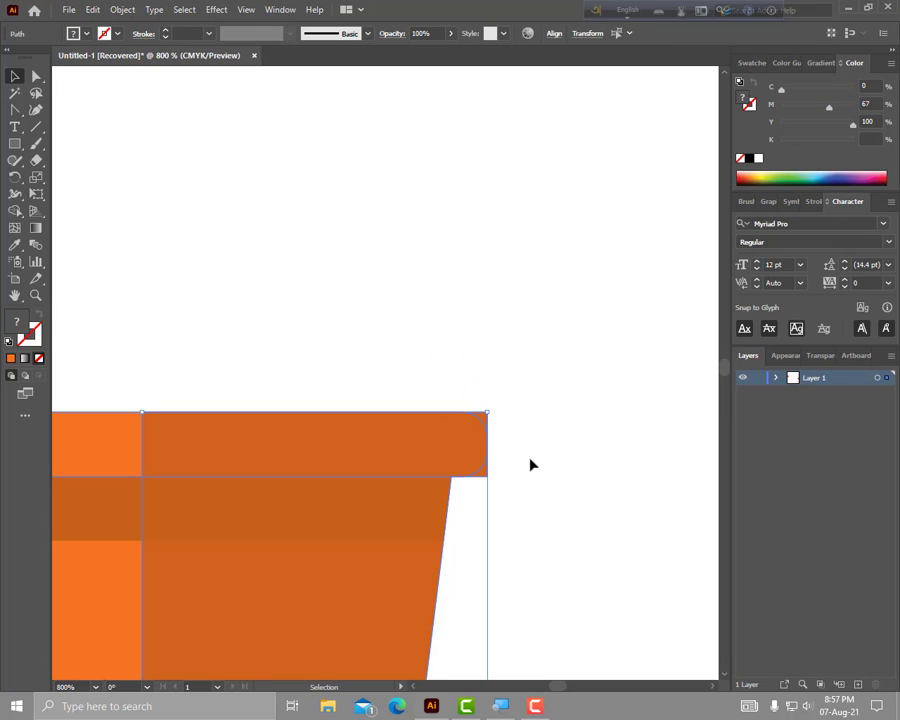
click(16, 211)
scroll(538, 482, up, 1)
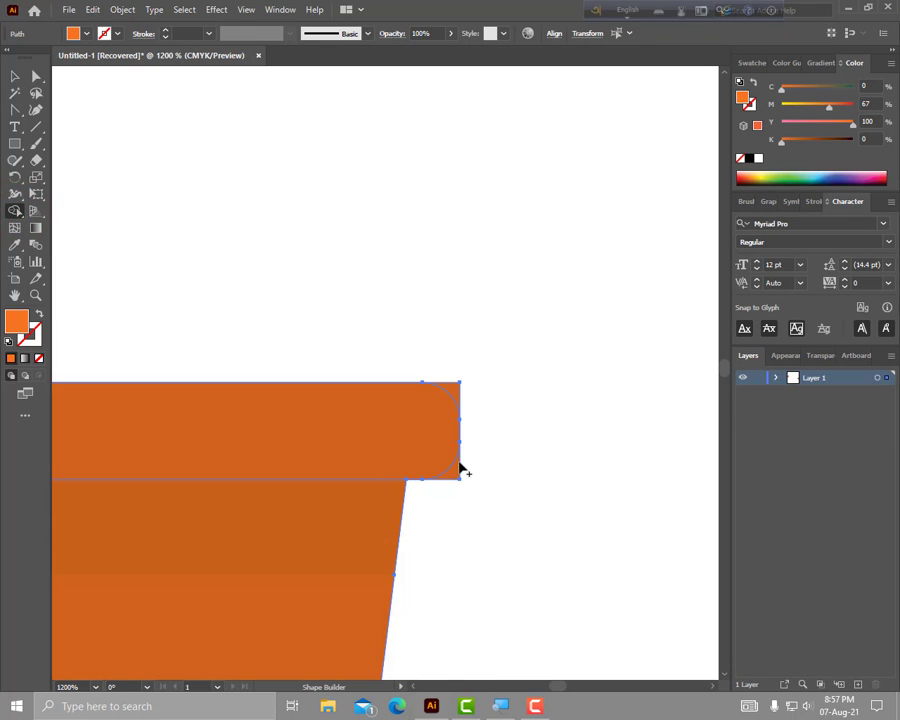
alt+click(455, 470)
alt+click(455, 388)
key(v)
click(520, 431)
scroll(470, 440, down, 4)
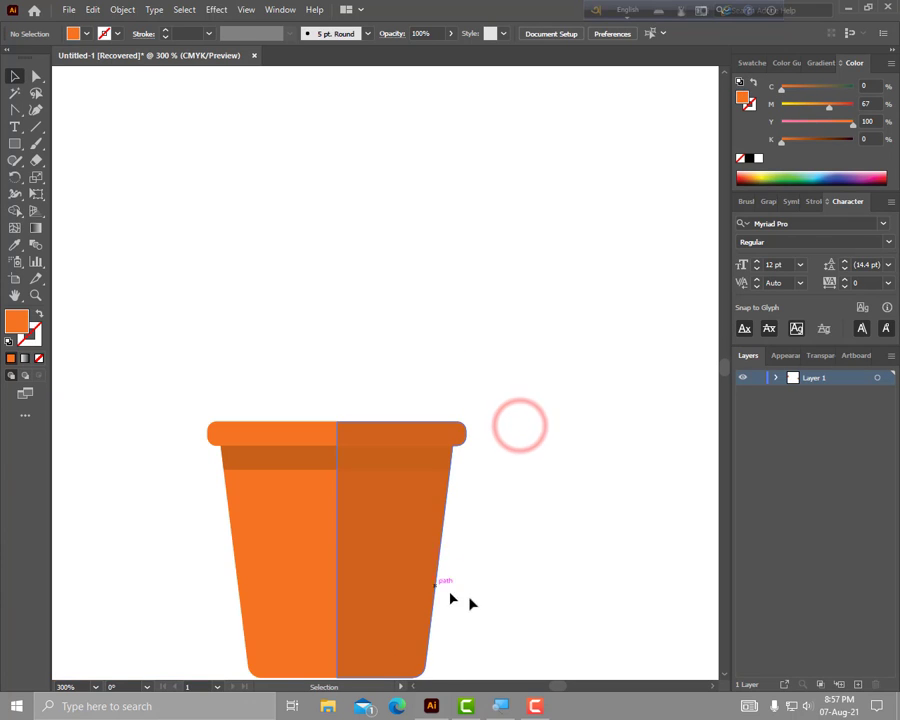
mouse_move(498, 582)
mouse_down()
mouse_move(448, 480)
mouse_move(456, 478)
mouse_up()
Step: Draw a small ellipse above the pot with the Ellipse tool
scroll(456, 478, down, 2)
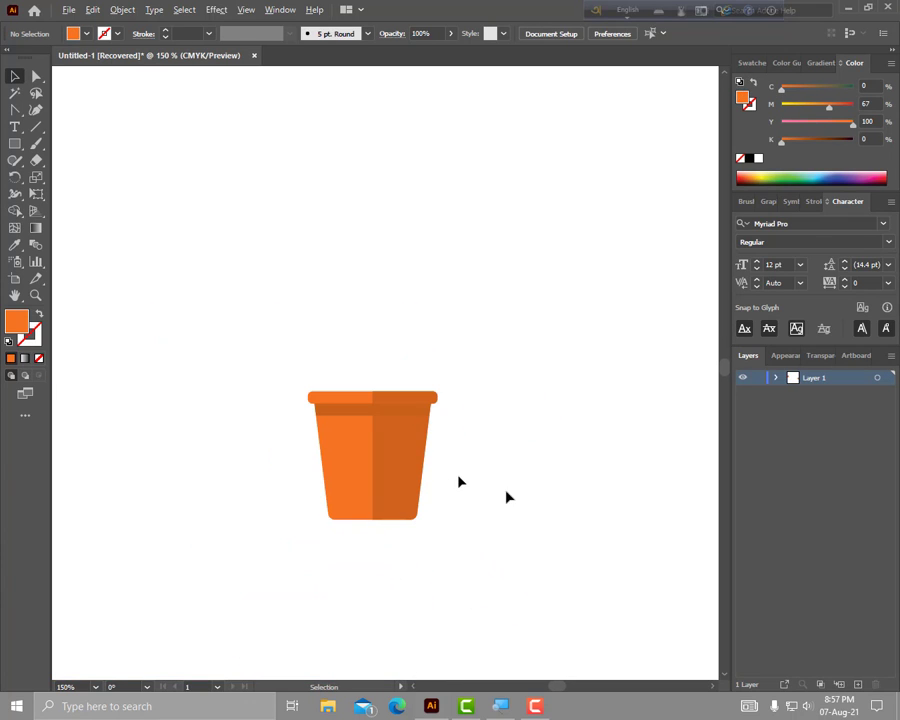
drag(530, 464, 514, 462)
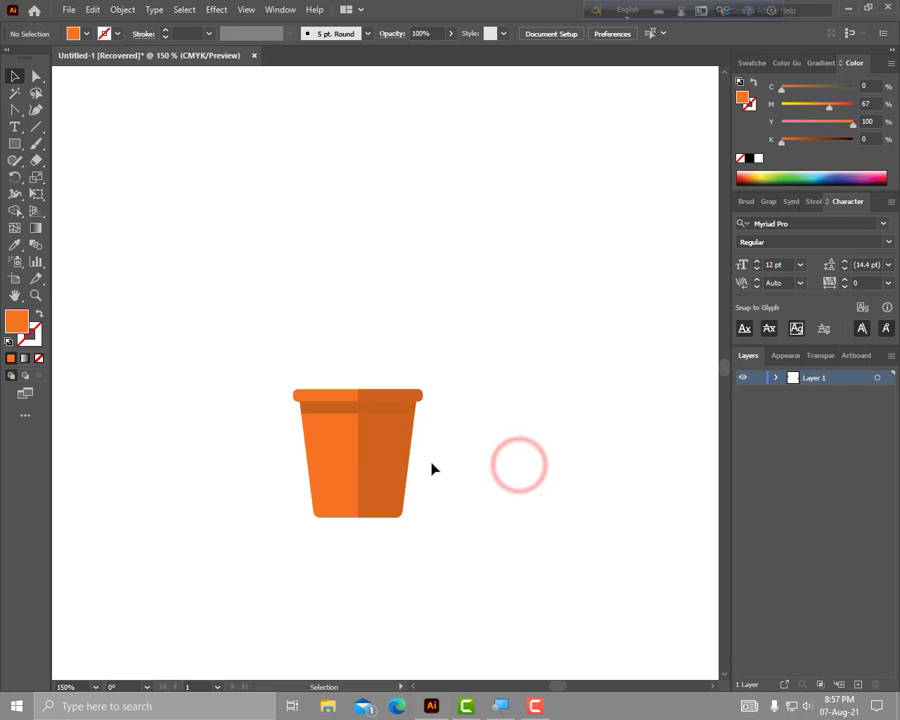
click(320, 413)
click(15, 143)
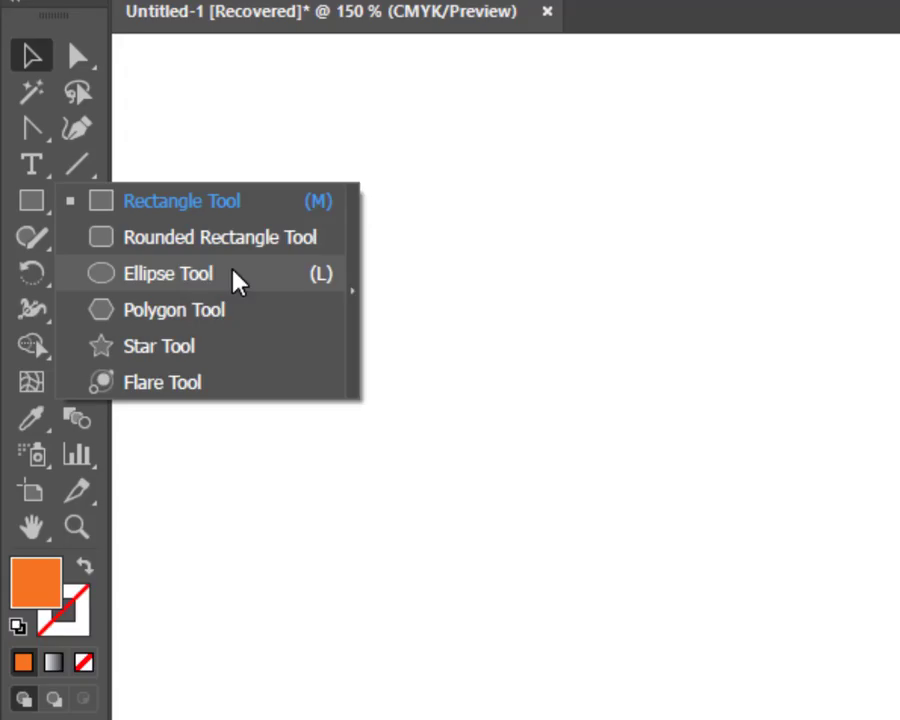
click(455, 433)
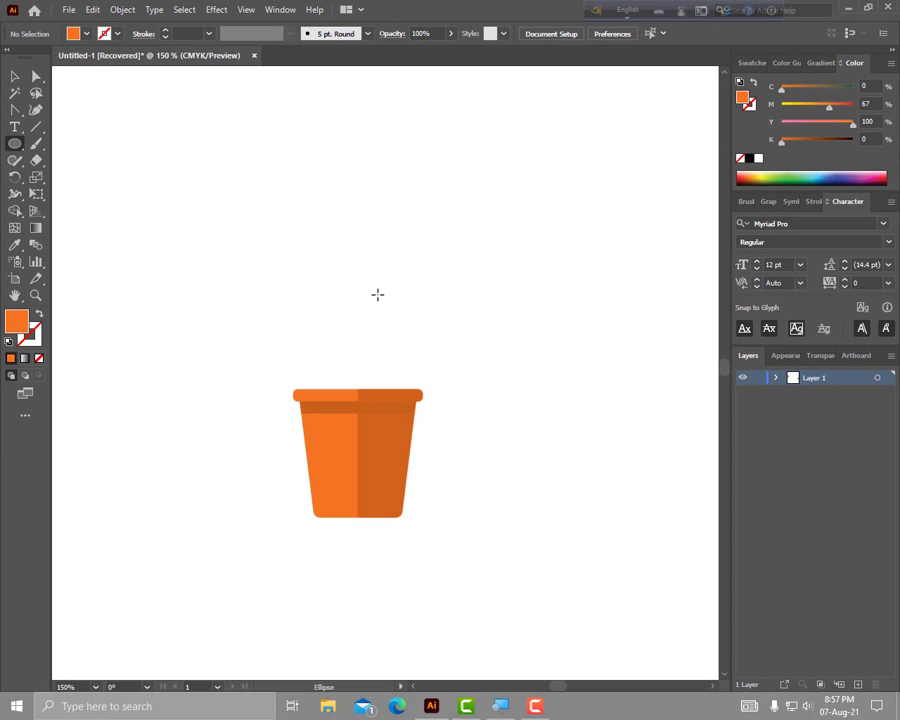
drag(342, 300, 369, 344)
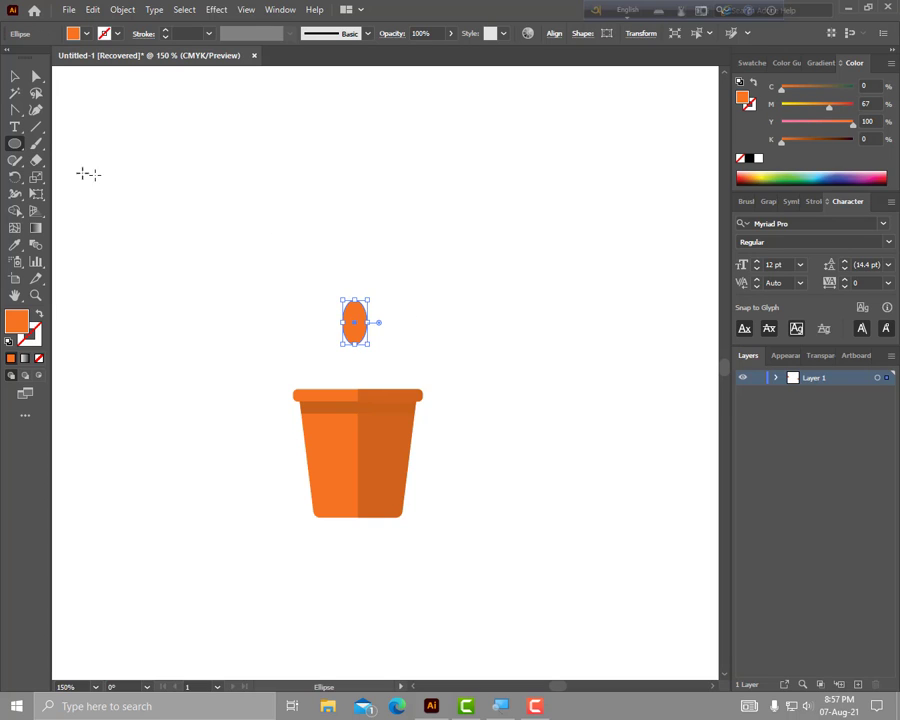
click(13, 77)
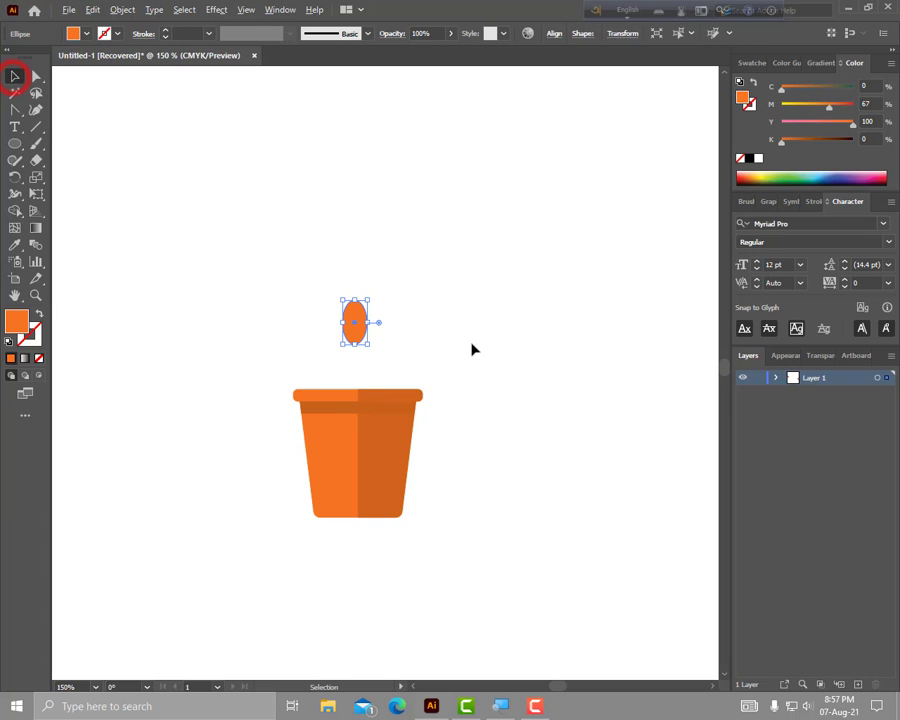
Step: Fill the ellipse green with cyan raised to 100 and nudge it into place
scroll(376, 331, up, 1)
scroll(407, 350, up, 1)
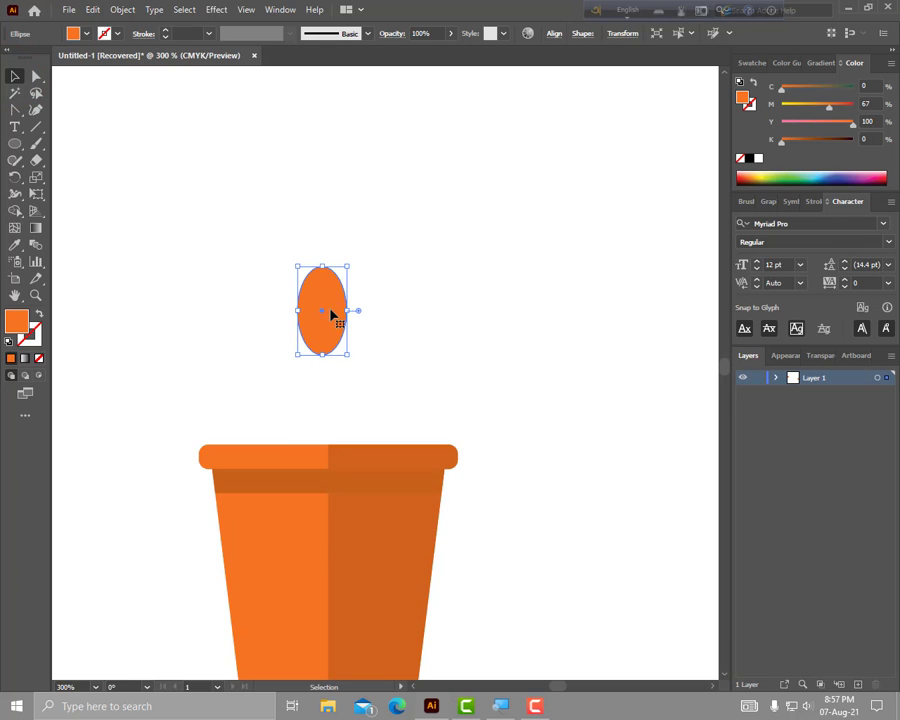
drag(330, 314, 346, 319)
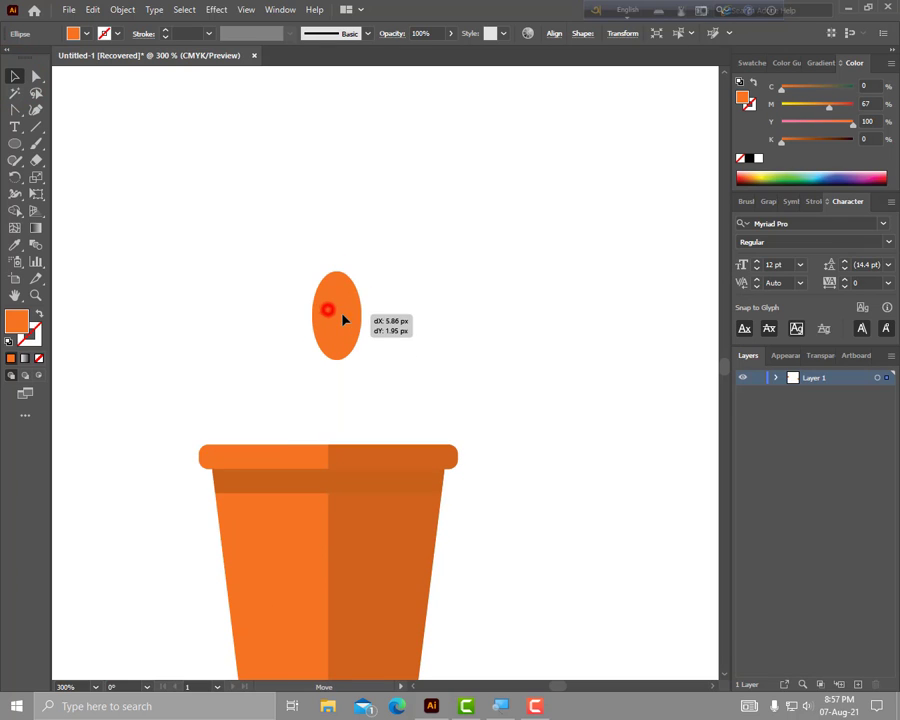
click(789, 178)
drag(835, 89, 856, 89)
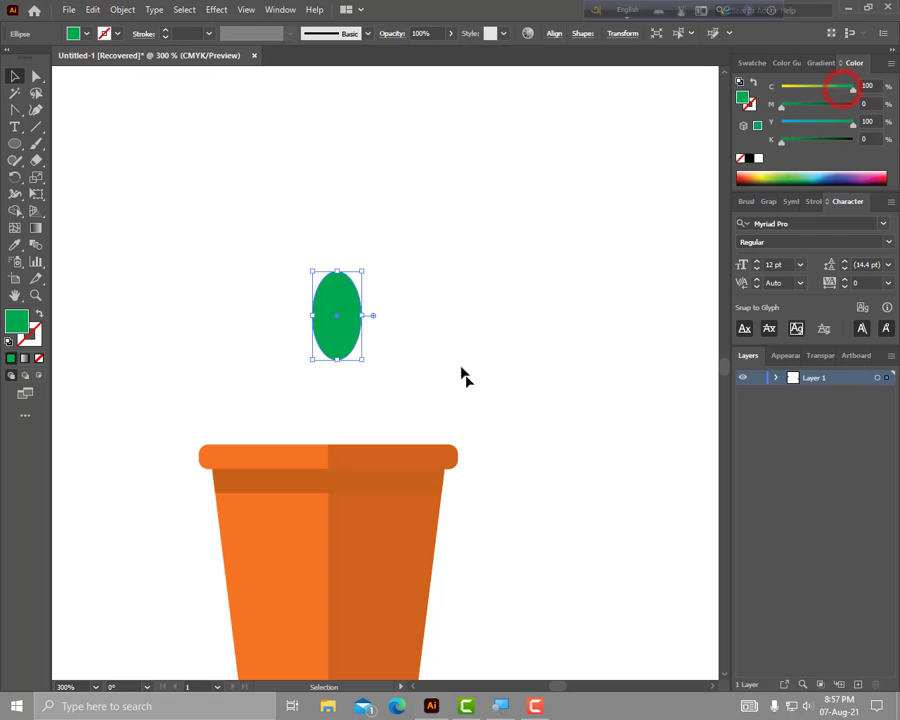
click(374, 349)
drag(336, 319, 331, 332)
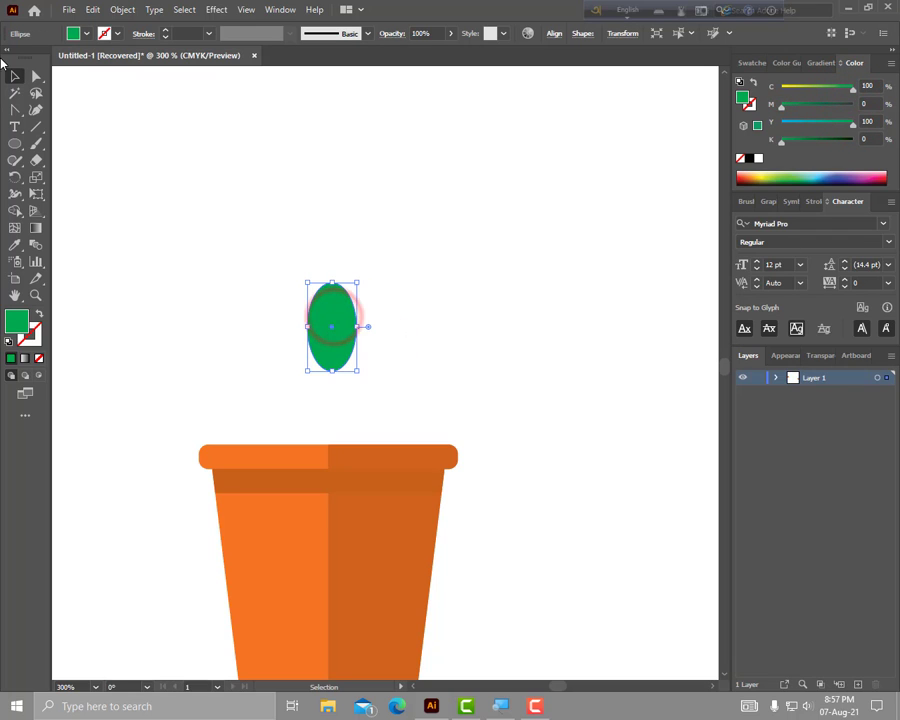
Step: Convert the ellipse's top and bottom anchors into sharp tips, making an almond leaf
click(16, 108)
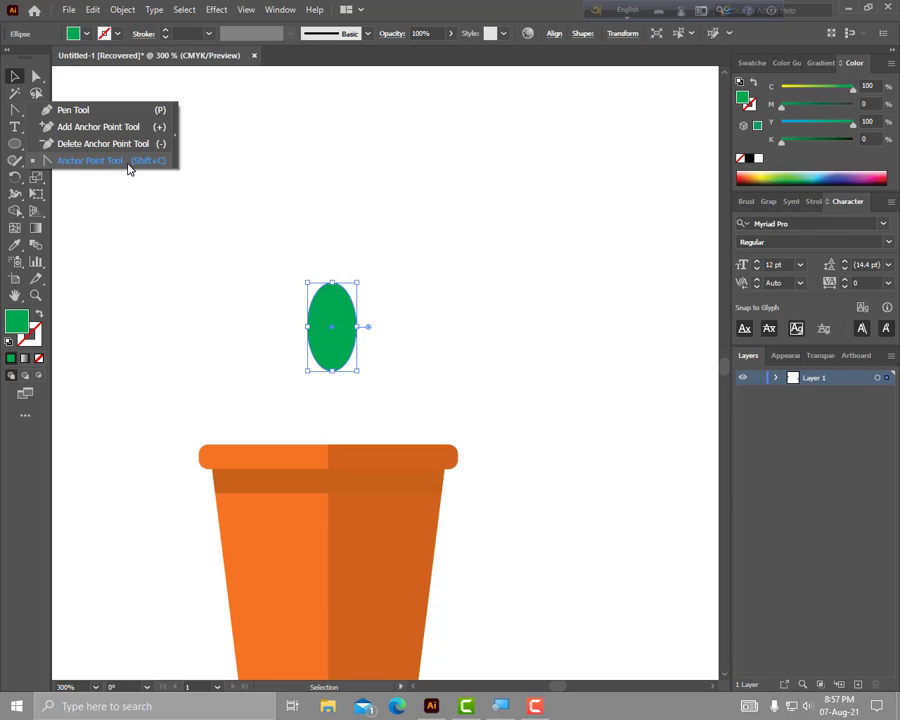
click(128, 163)
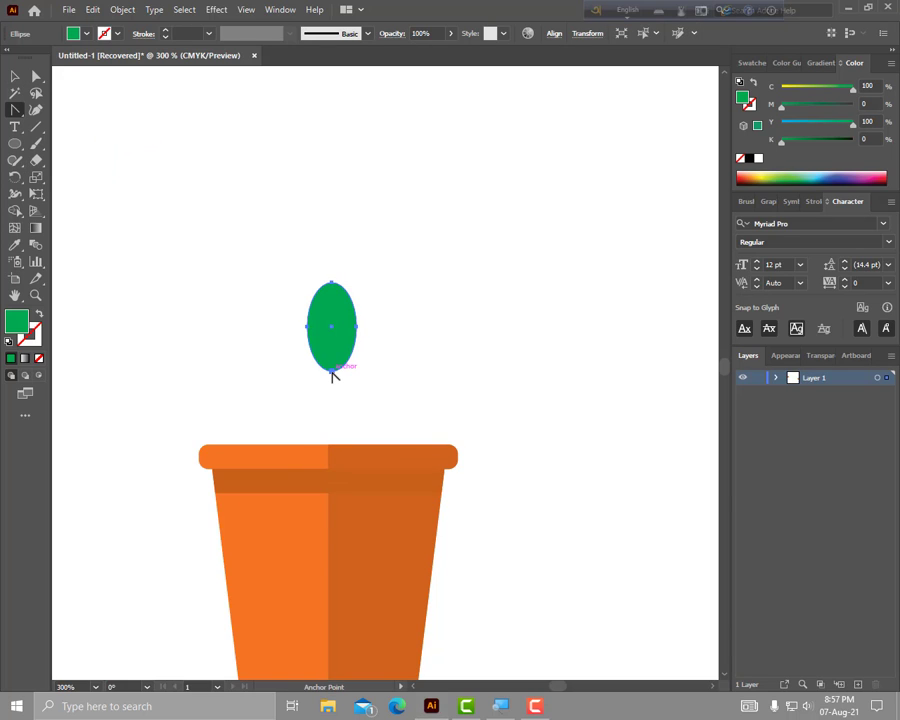
click(332, 372)
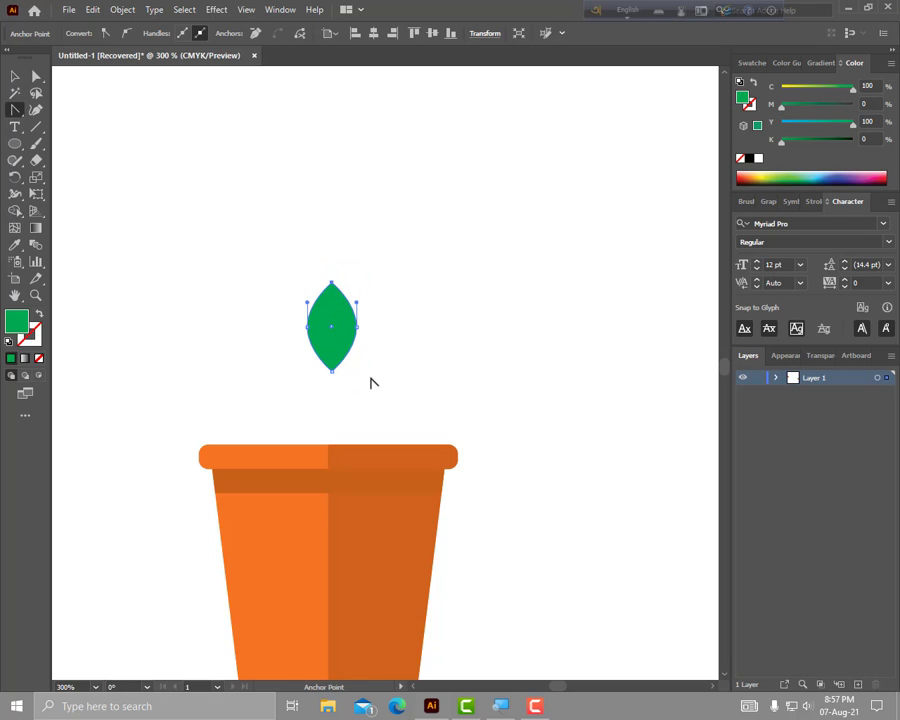
key(v)
click(429, 365)
mouse_move(335, 319)
mouse_down()
mouse_move(351, 272)
mouse_move(358, 315)
mouse_up()
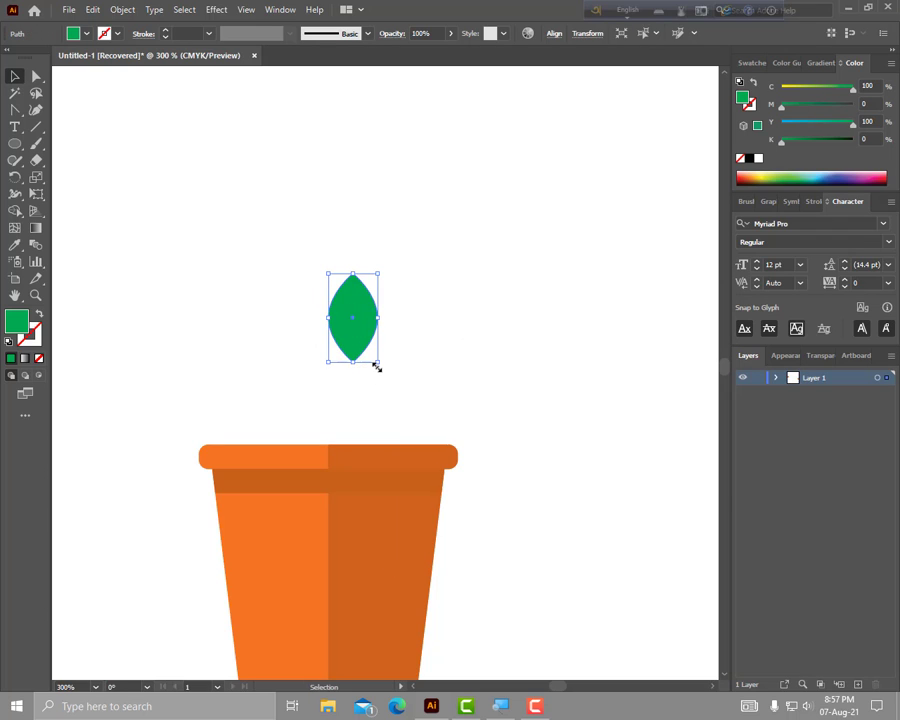
Step: Resize the leaf taller and narrower and position it above the pot
drag(377, 364, 397, 385)
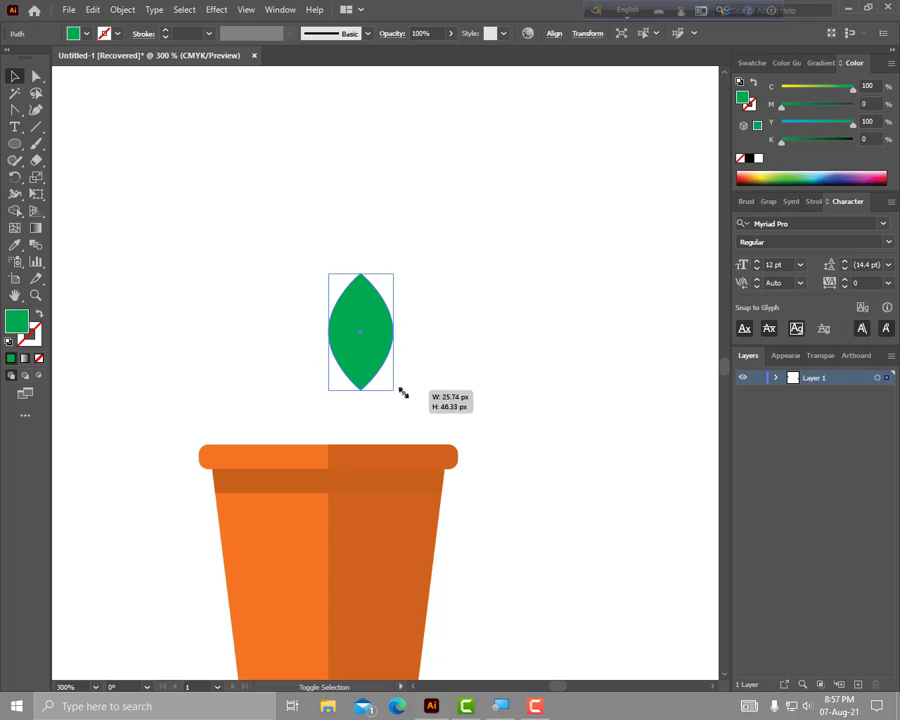
drag(397, 385, 408, 402)
mouse_move(450, 332)
mouse_down()
mouse_move(472, 330)
mouse_move(500, 351)
mouse_up()
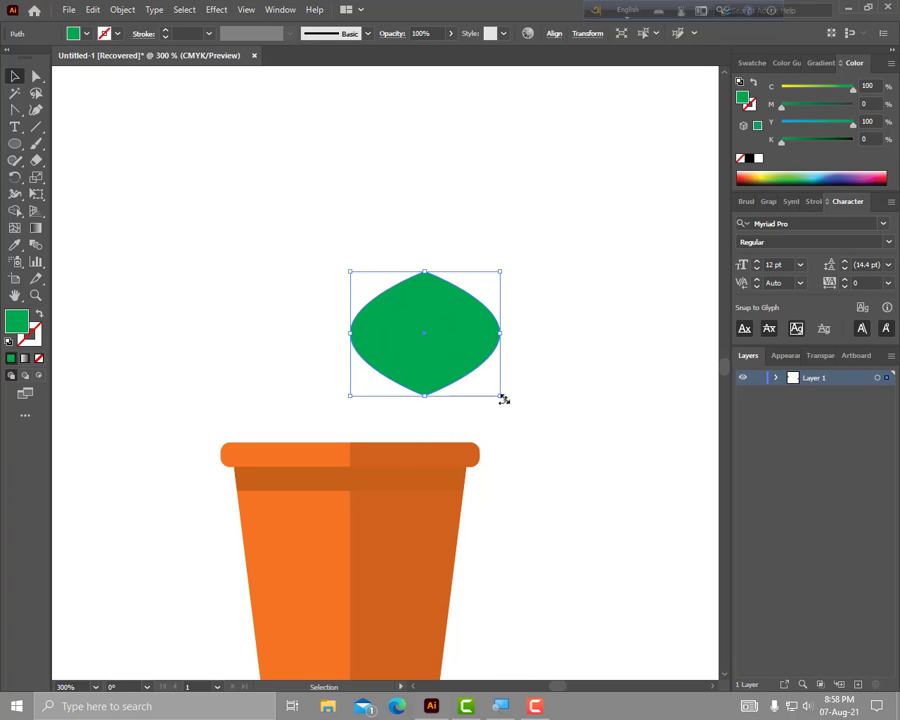
mouse_move(503, 397)
mouse_down()
mouse_move(432, 352)
mouse_move(404, 378)
mouse_move(460, 420)
mouse_move(327, 277)
mouse_move(421, 367)
mouse_up()
click(394, 360)
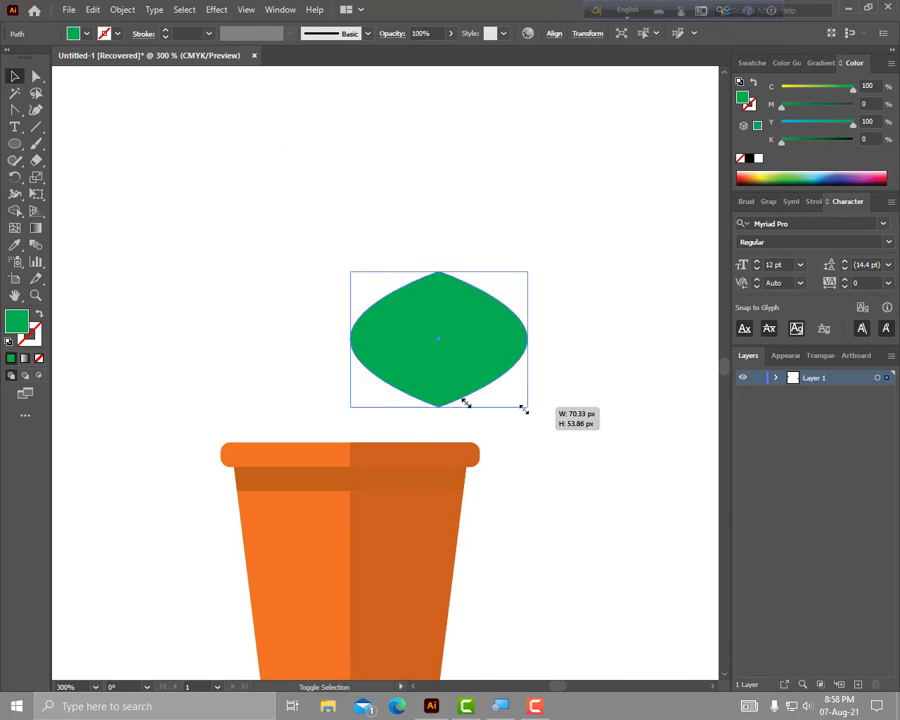
click(448, 406)
mouse_move(421, 367)
mouse_down()
mouse_move(408, 372)
mouse_move(372, 340)
mouse_move(349, 345)
mouse_up()
alt+scroll(460, 317, up, 1)
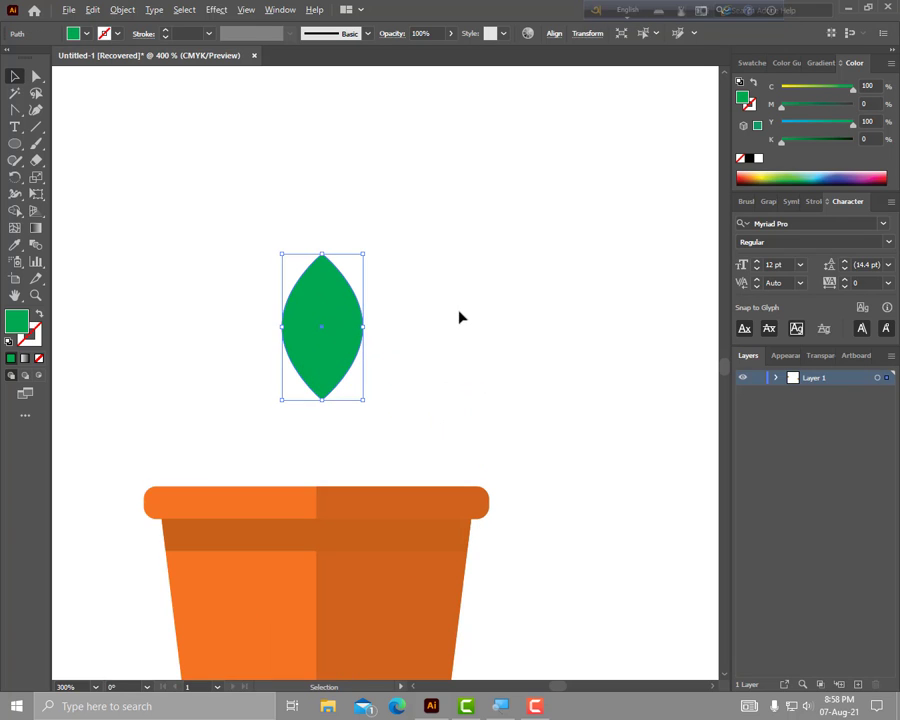
click(14, 146)
Step: Draw a rectangle covering the right half of the leaf
click(76, 142)
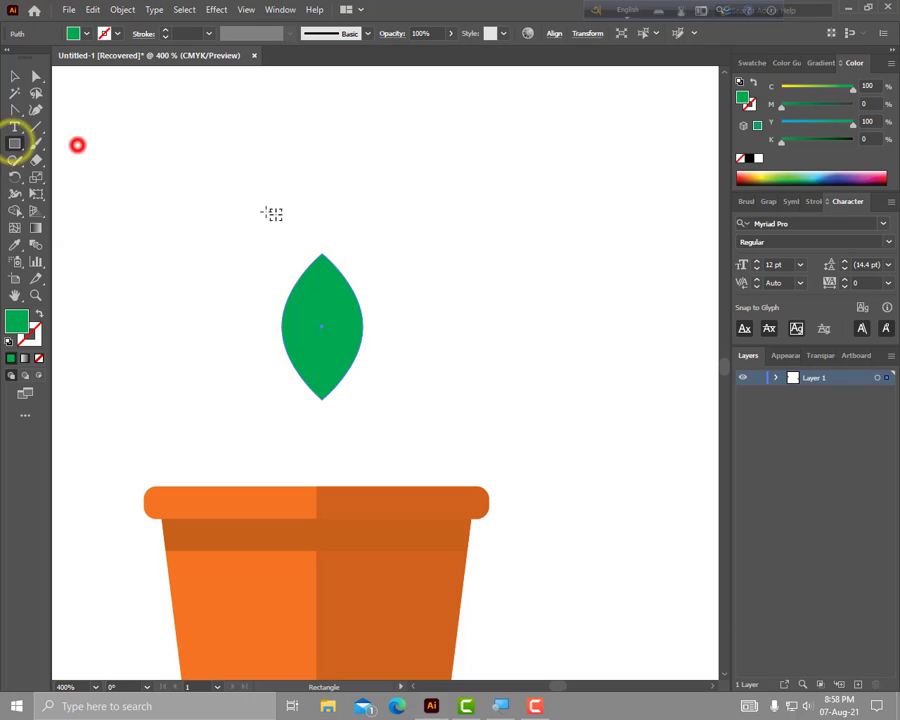
alt+scroll(326, 260, up, 1)
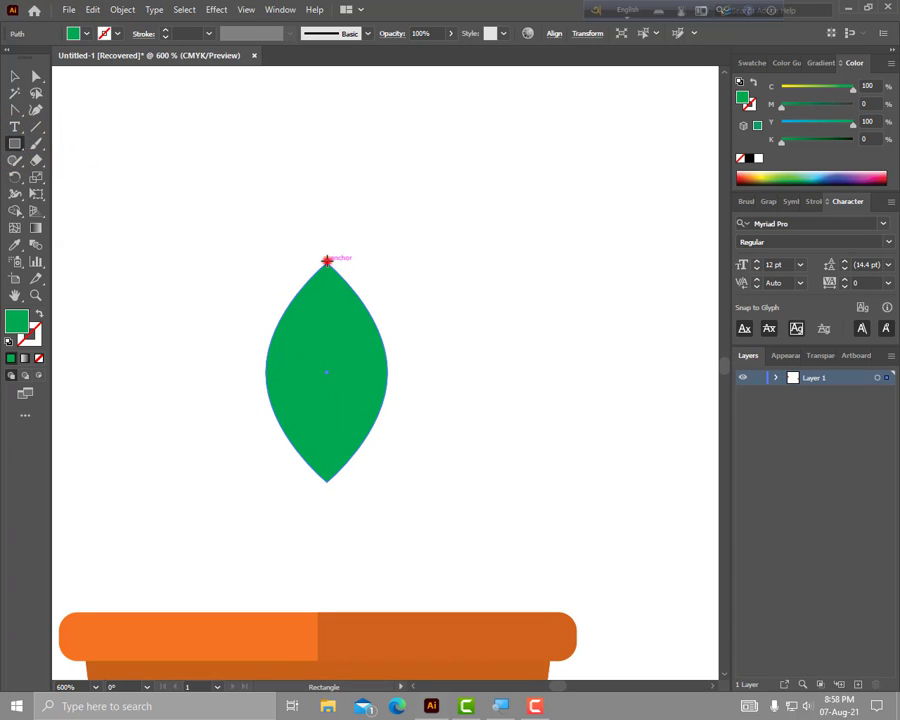
drag(326, 260, 419, 484)
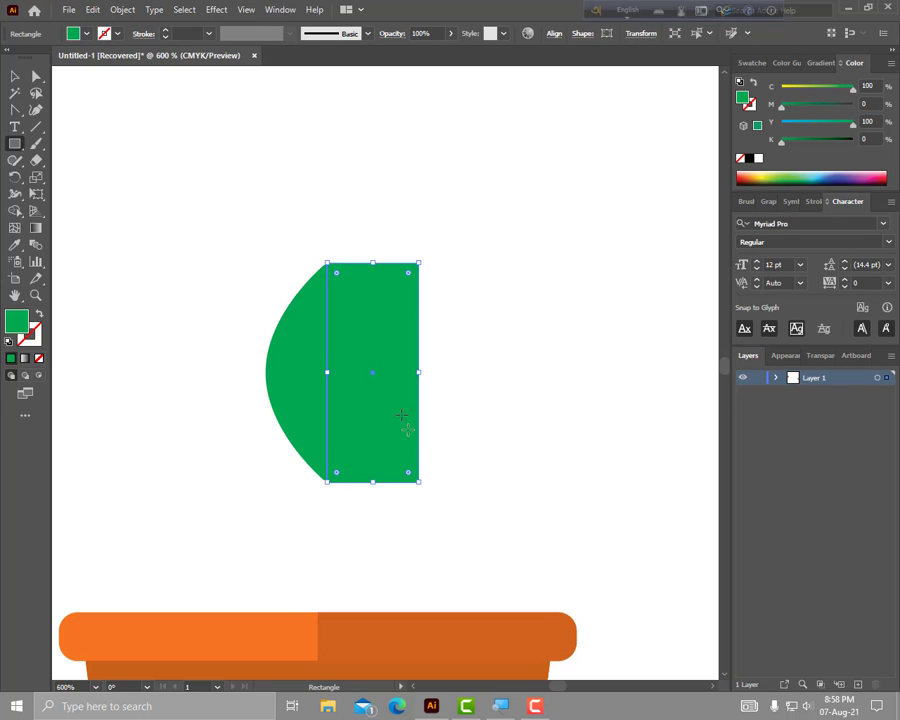
key(v)
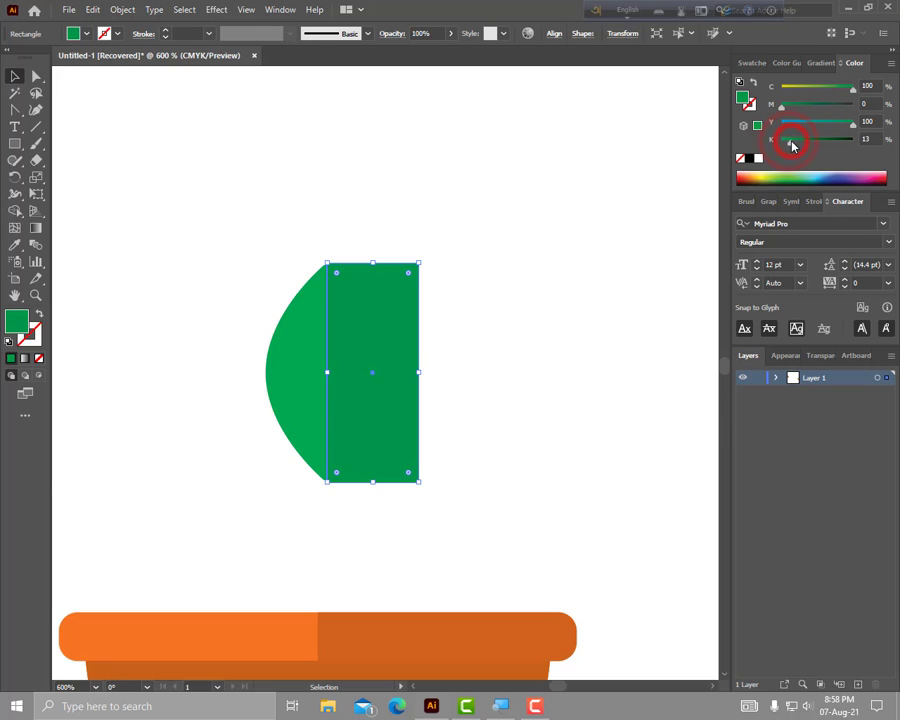
click(583, 245)
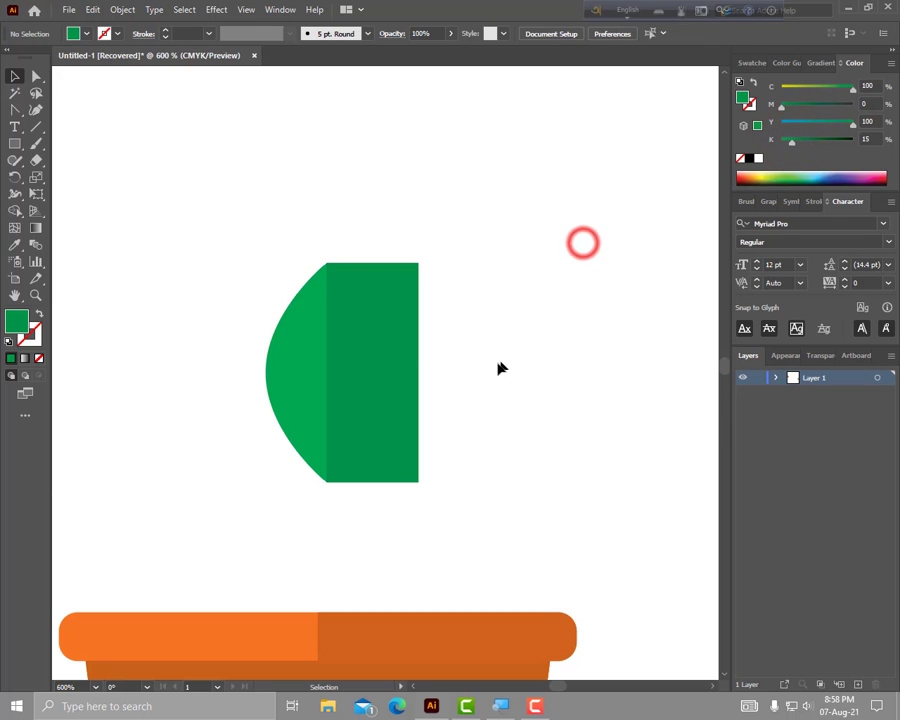
Step: Trim the rectangle to the leaf with Shape Builder, leaving a darker green right half
drag(204, 187, 480, 381)
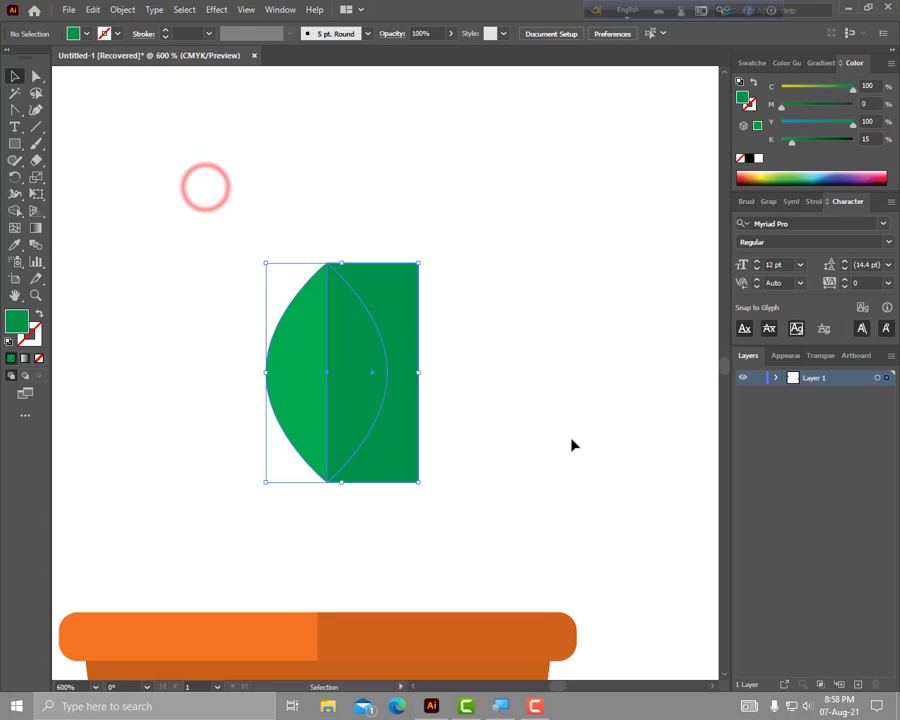
click(16, 212)
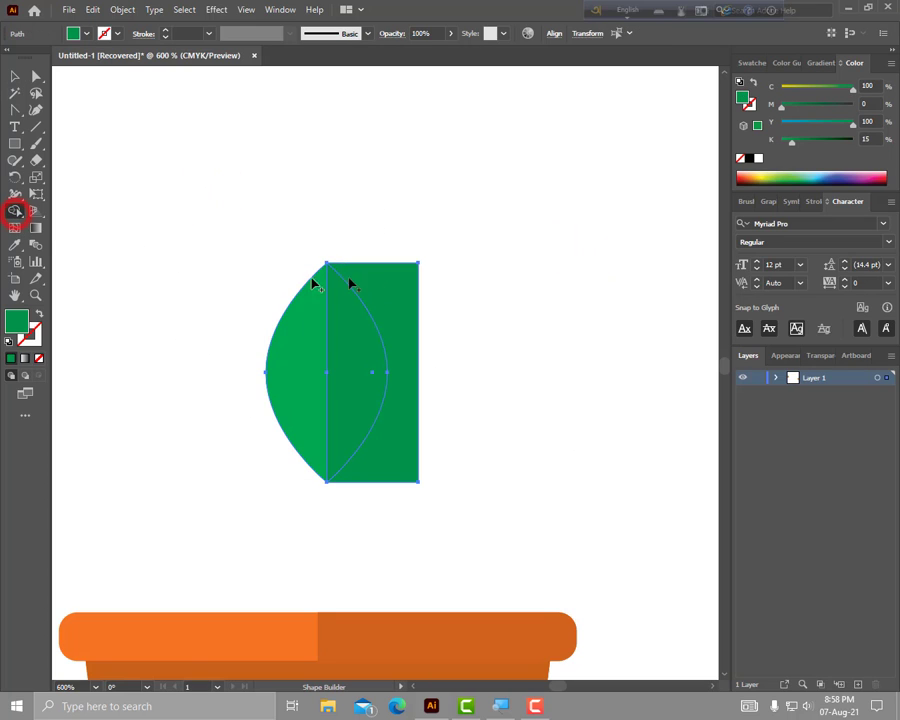
alt+click(400, 294)
key(v)
click(483, 262)
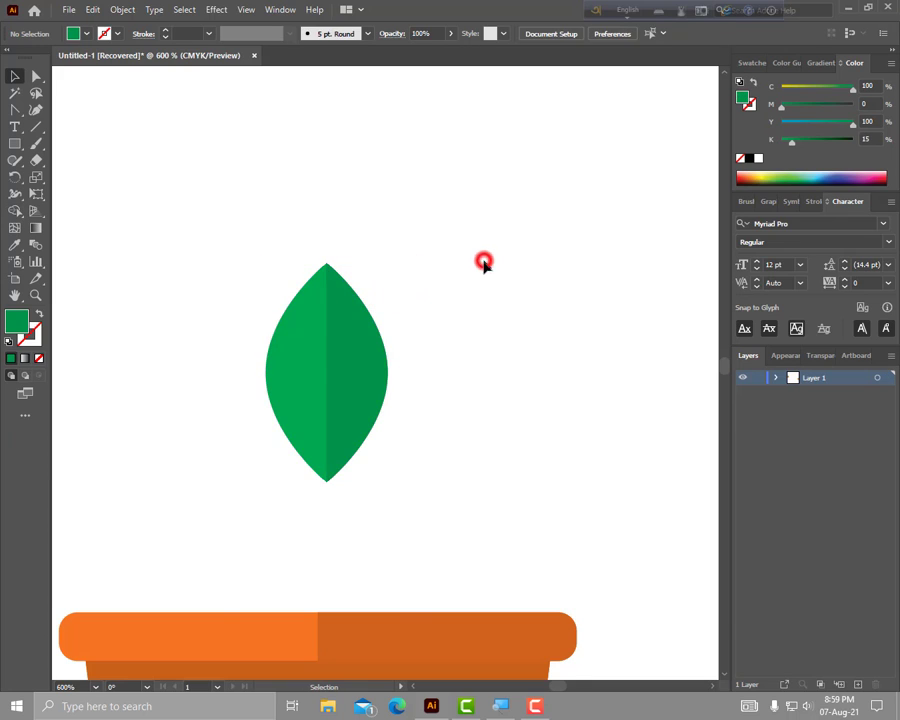
scroll(475, 435, down, 2)
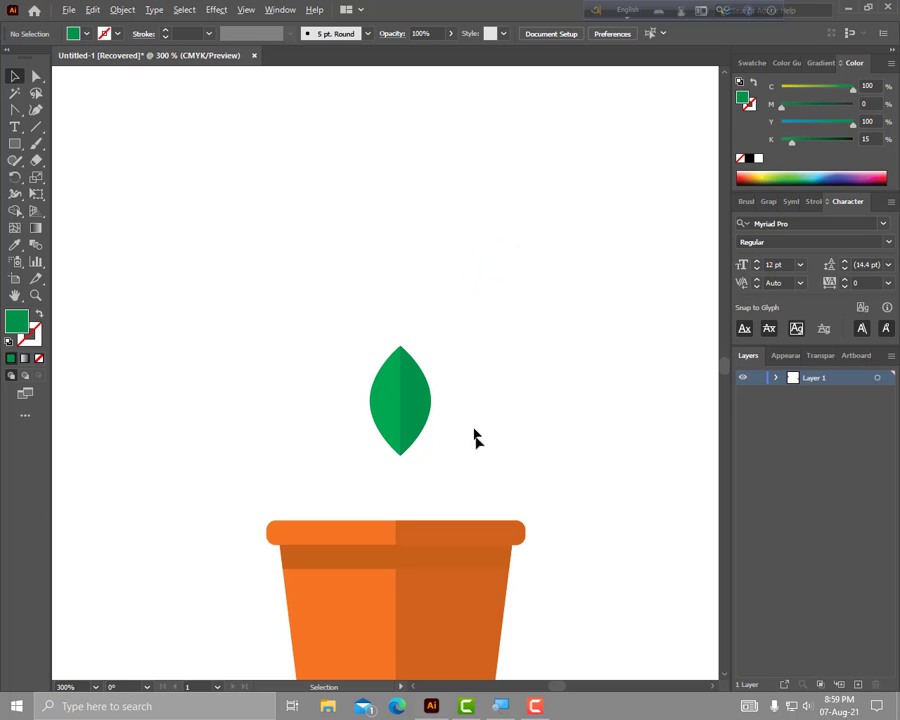
Step: Enlarge the two-tone leaf and move it down onto the pot rim
drag(478, 436, 390, 380)
drag(229, 238, 390, 362)
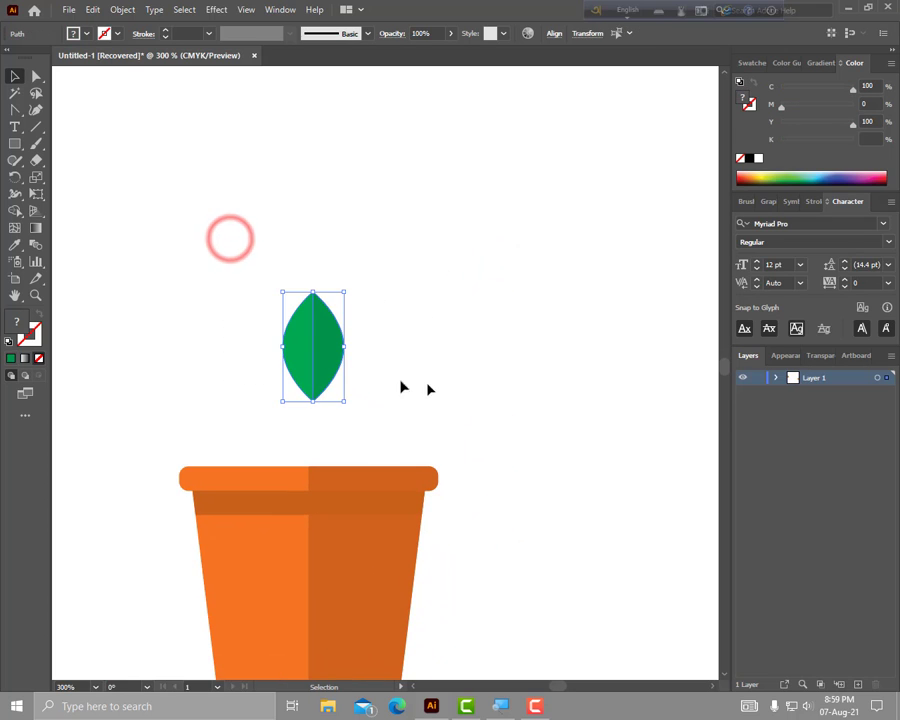
drag(344, 403, 366, 418)
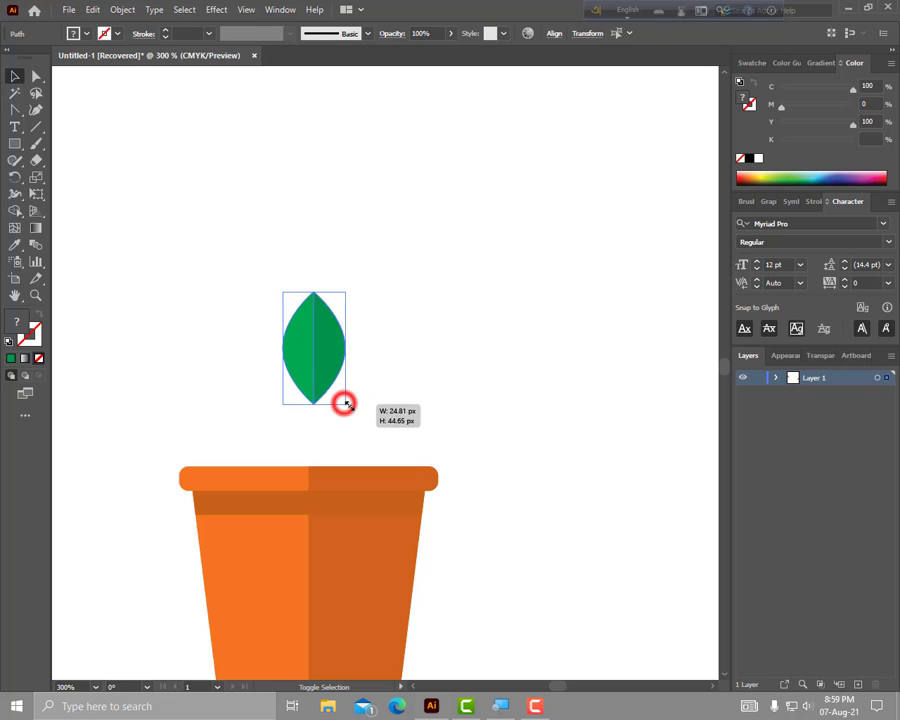
drag(392, 276, 402, 228)
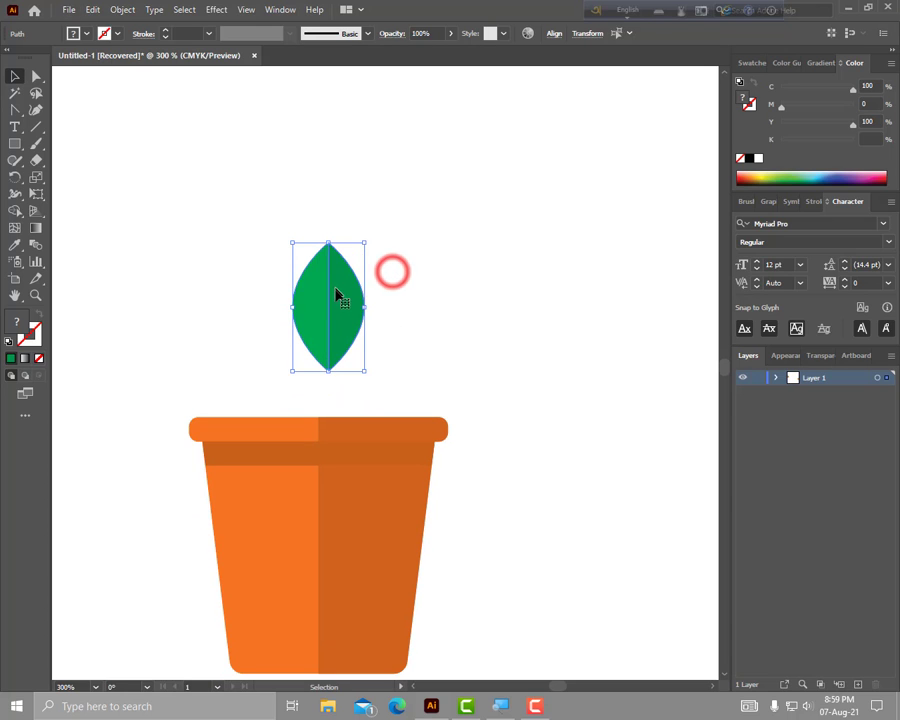
drag(334, 294, 326, 362)
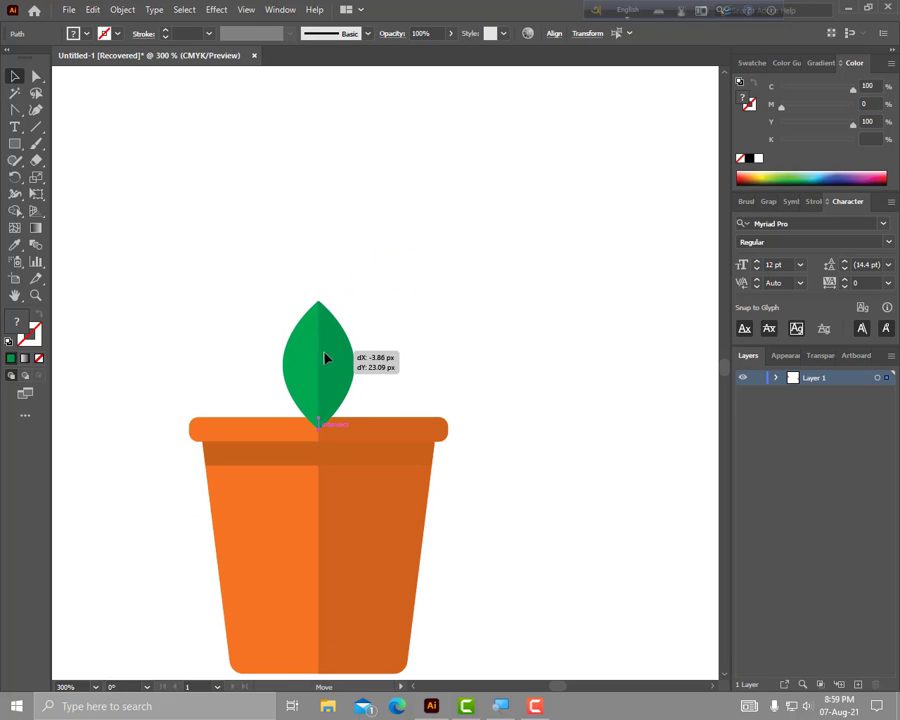
click(443, 361)
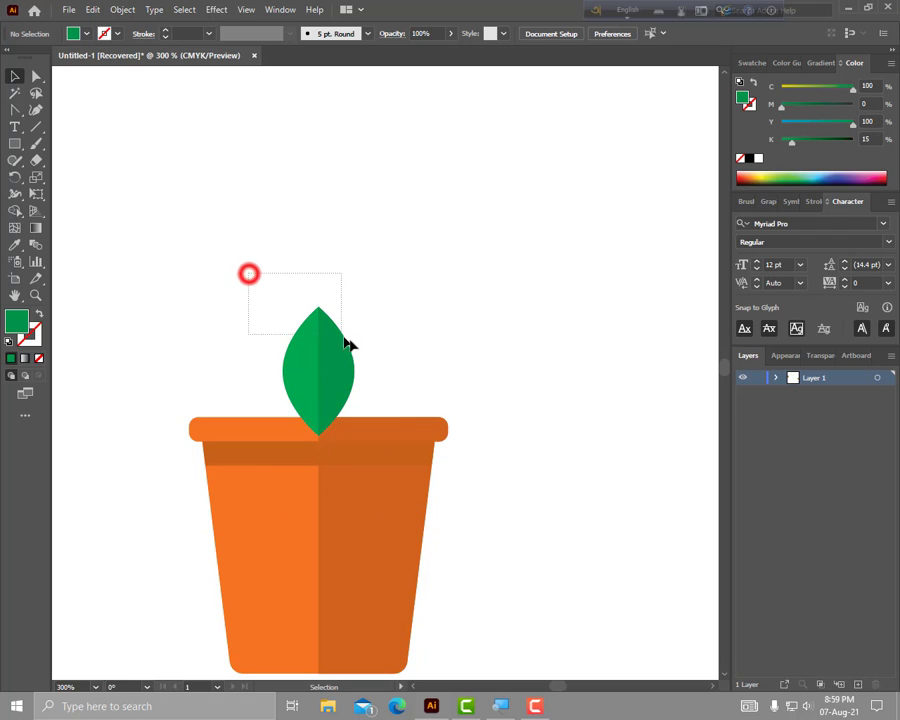
Step: Send the leaf behind the pot with Arrange > Send to Back
drag(345, 343, 367, 350)
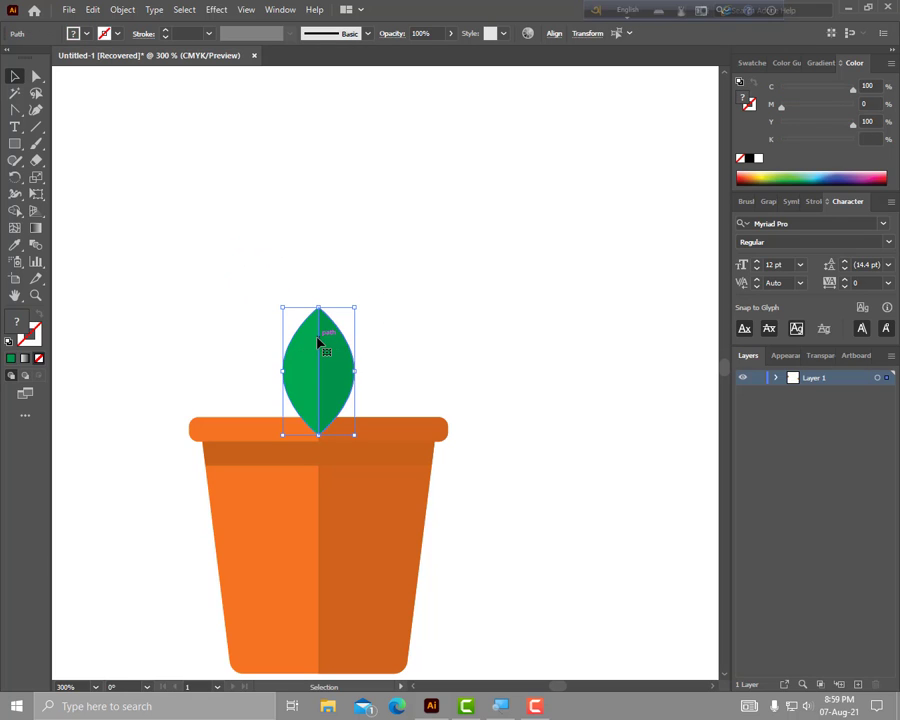
right_click(318, 343)
mouse_move(390, 557)
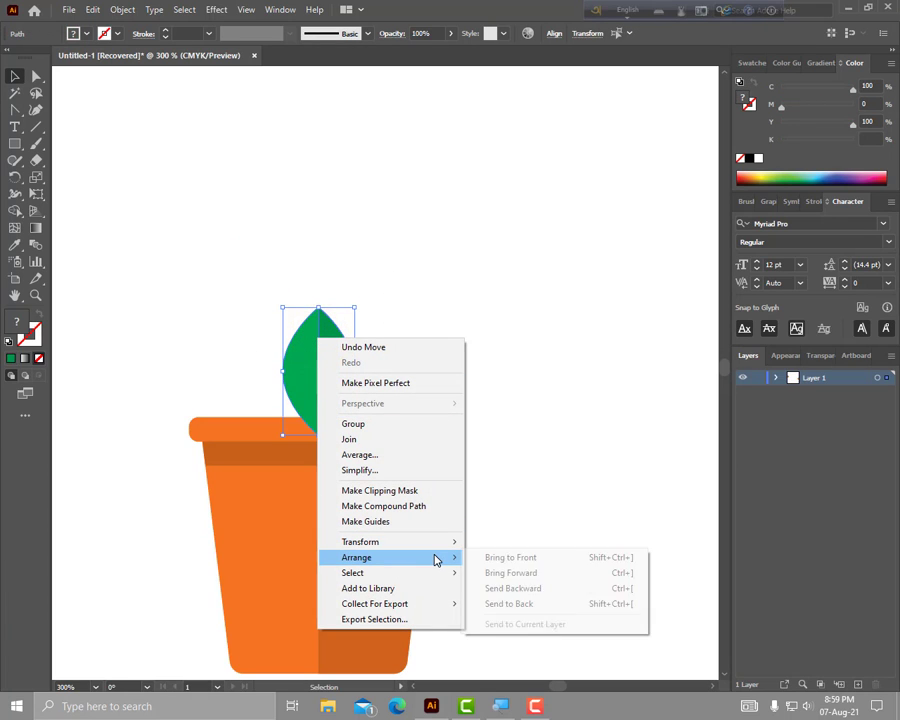
click(542, 603)
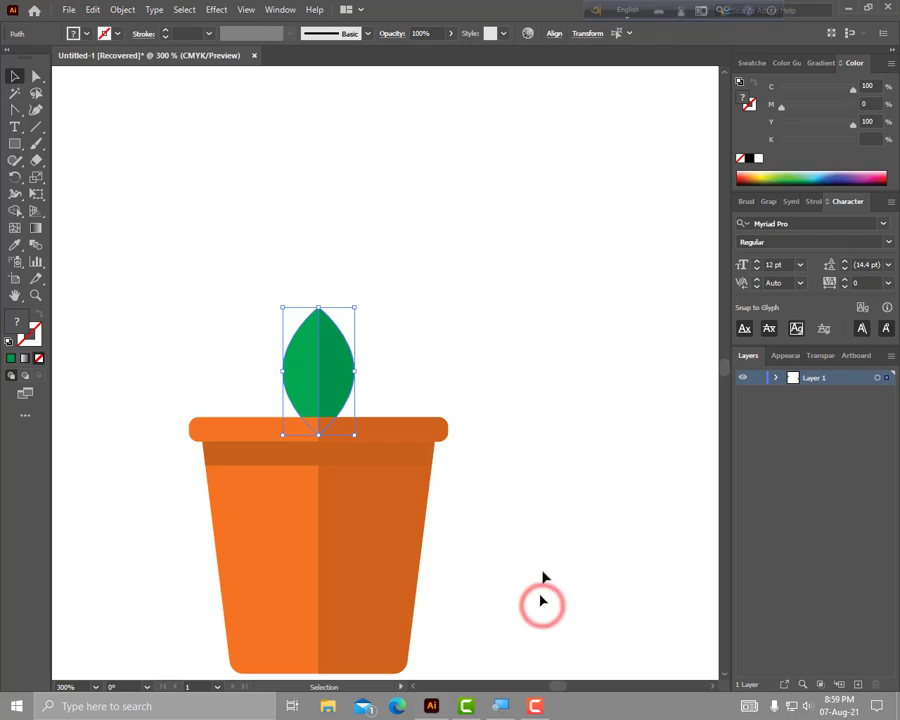
click(542, 510)
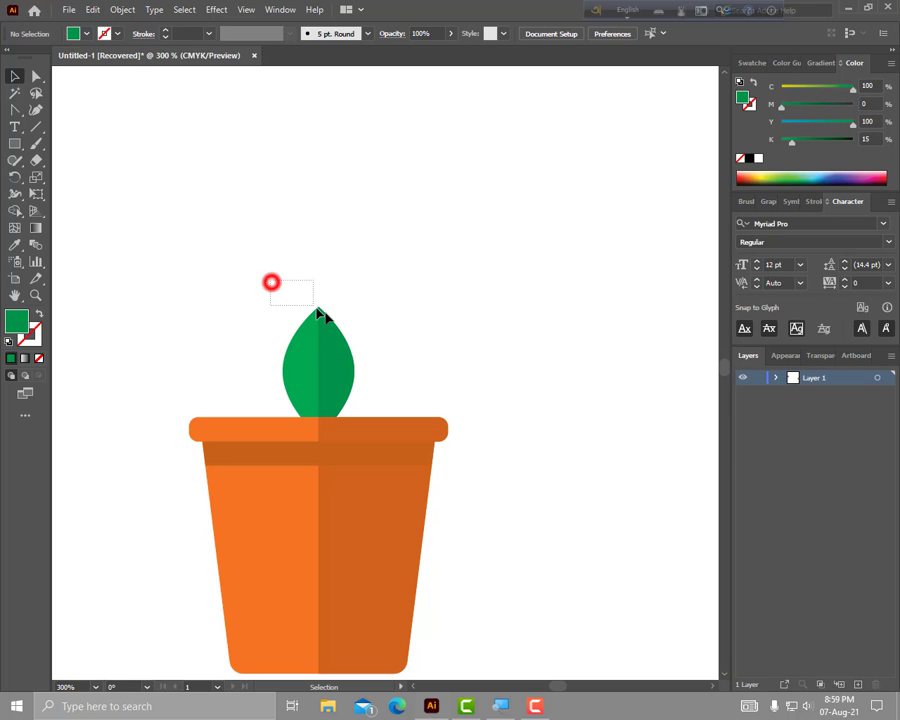
Step: Alt-drag a copy of the leaf, rotate it, and place it beside the upright leaf
drag(318, 315, 351, 321)
drag(235, 218, 344, 317)
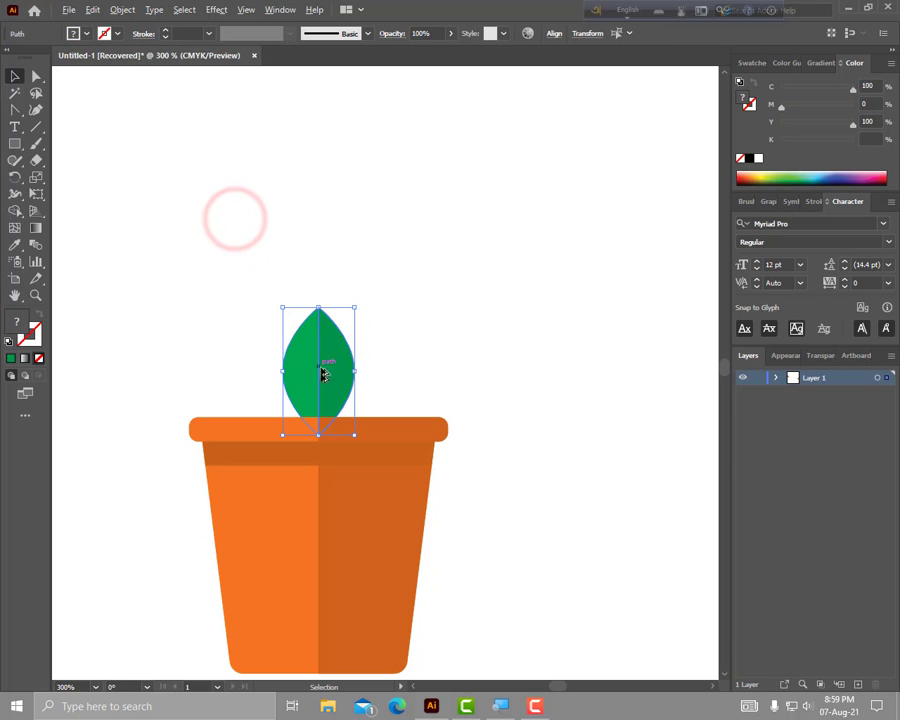
drag(322, 374, 460, 335)
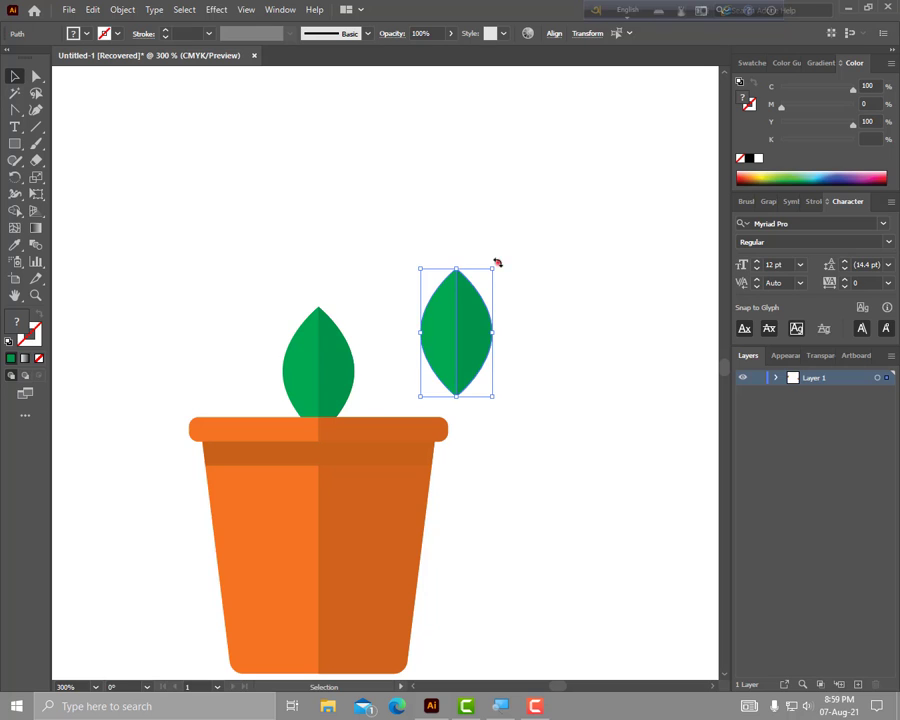
drag(497, 262, 492, 256)
mouse_move(470, 336)
mouse_down()
mouse_move(290, 387)
mouse_move(419, 331)
mouse_up()
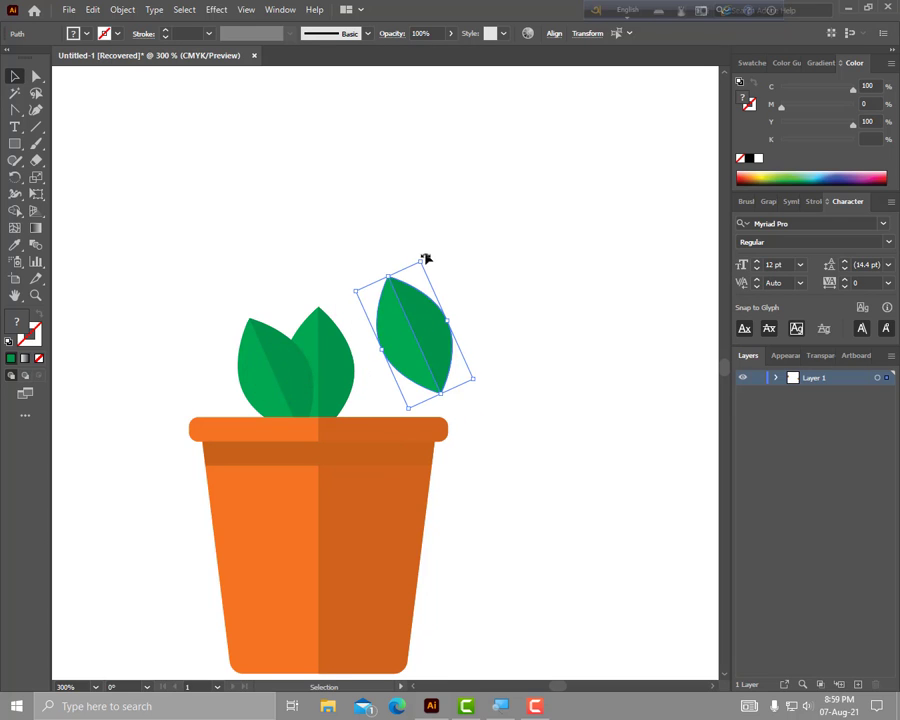
drag(419, 257, 458, 253)
click(494, 254)
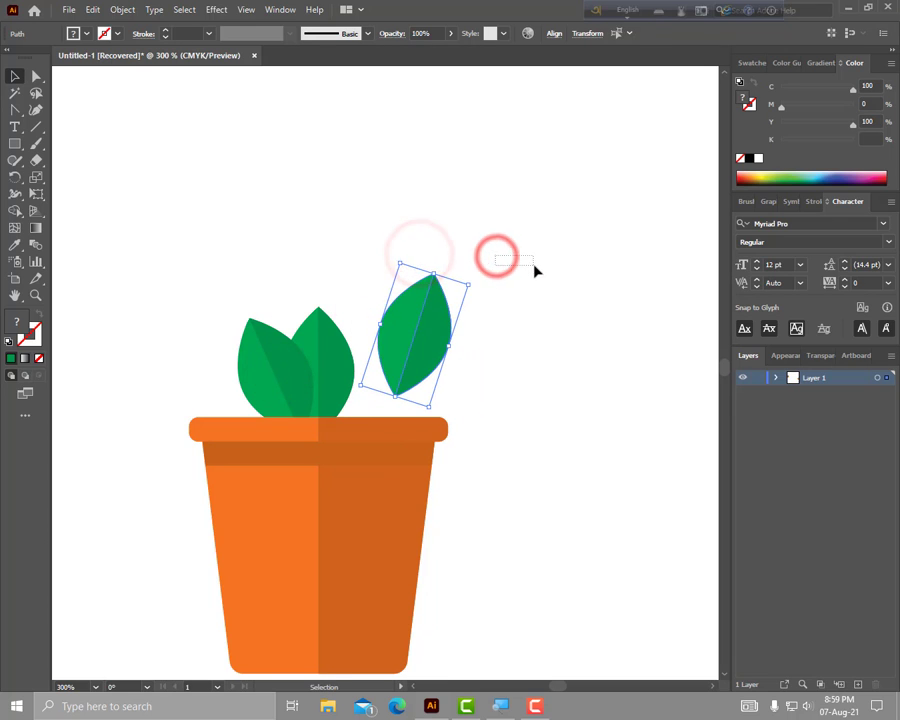
Step: Tilt the right-leaning leaf further and tuck it closer into the cluster
click(428, 298)
drag(483, 313, 472, 276)
click(470, 280)
click(453, 312)
mouse_move(437, 310)
mouse_down()
mouse_move(392, 353)
mouse_move(374, 352)
mouse_move(381, 364)
mouse_move(378, 356)
mouse_up()
Step: Send the right leaf behind the others with Arrange > Send to Back
mouse_move(295, 276)
mouse_down()
mouse_move(340, 267)
mouse_move(400, 336)
mouse_up()
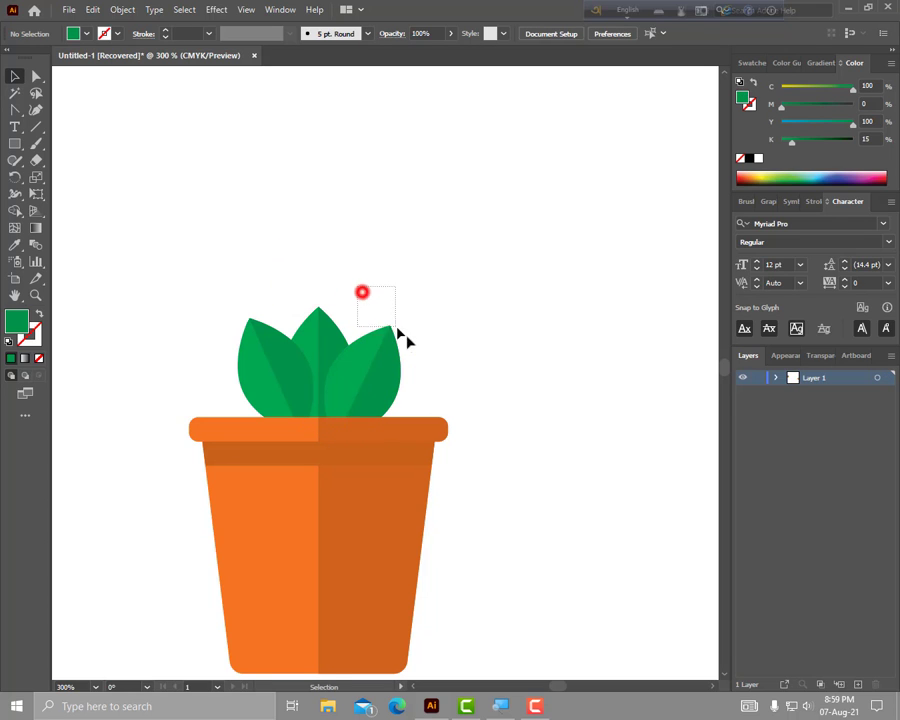
right_click(387, 348)
mouse_move(450, 568)
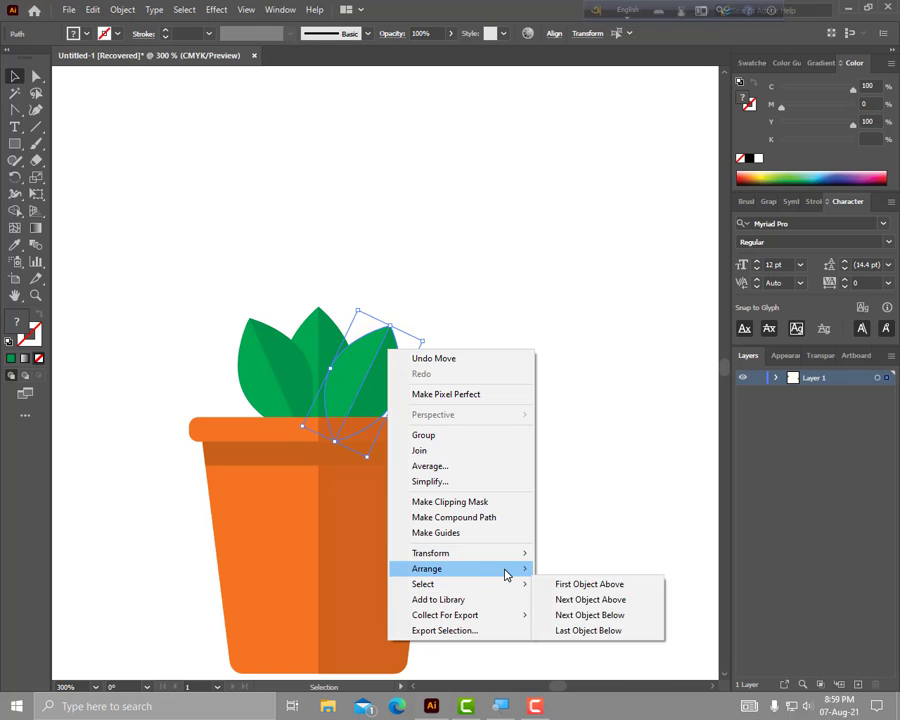
click(581, 614)
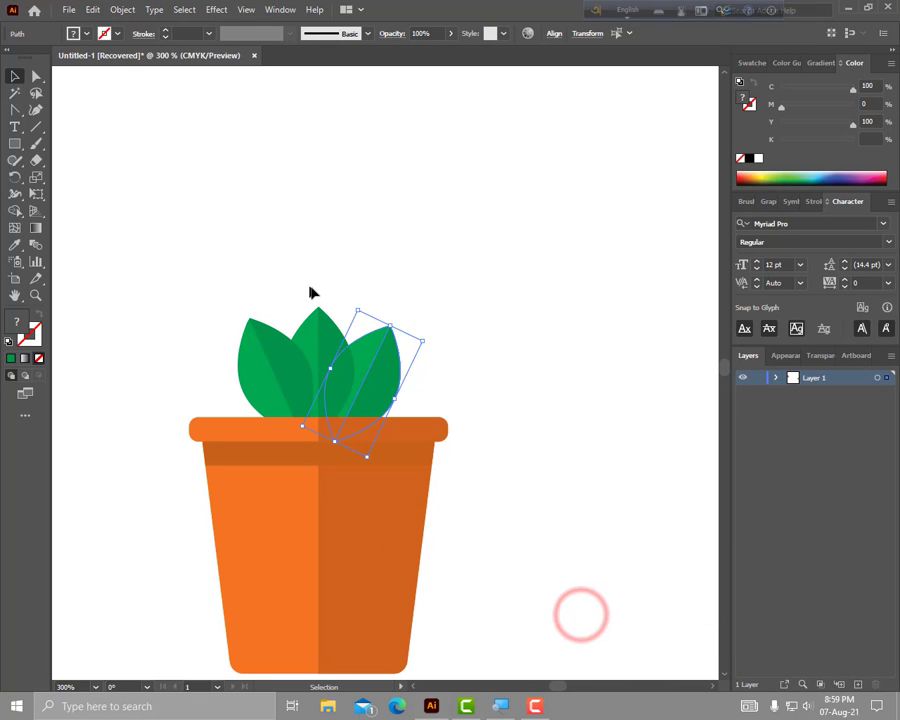
click(517, 327)
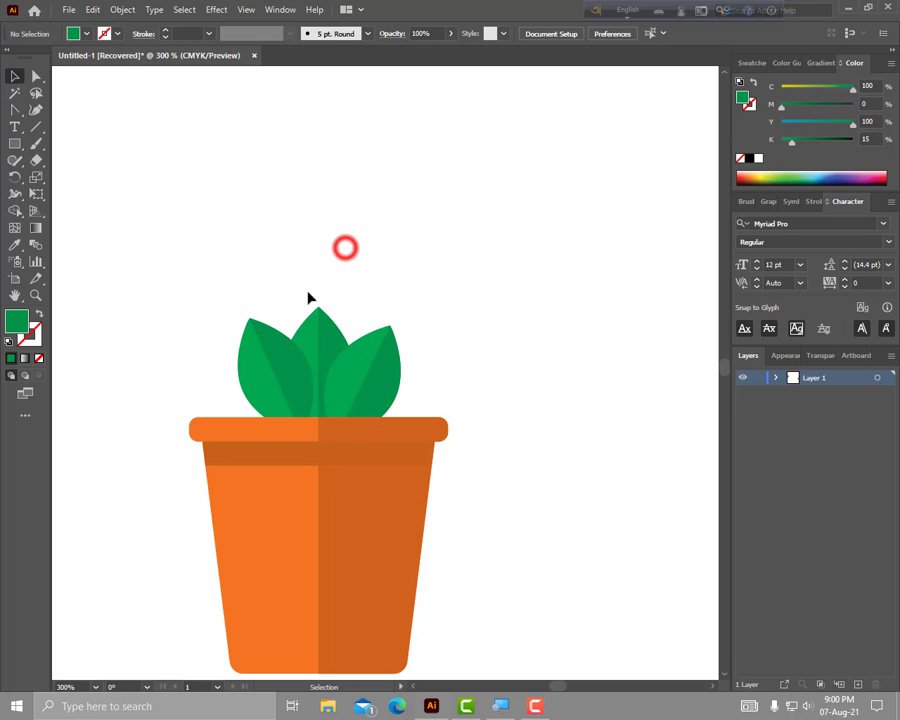
Step: Duplicate the middle leaf, tilt it slightly right, tuck it between centre and right leaves, and send it to back
click(321, 312)
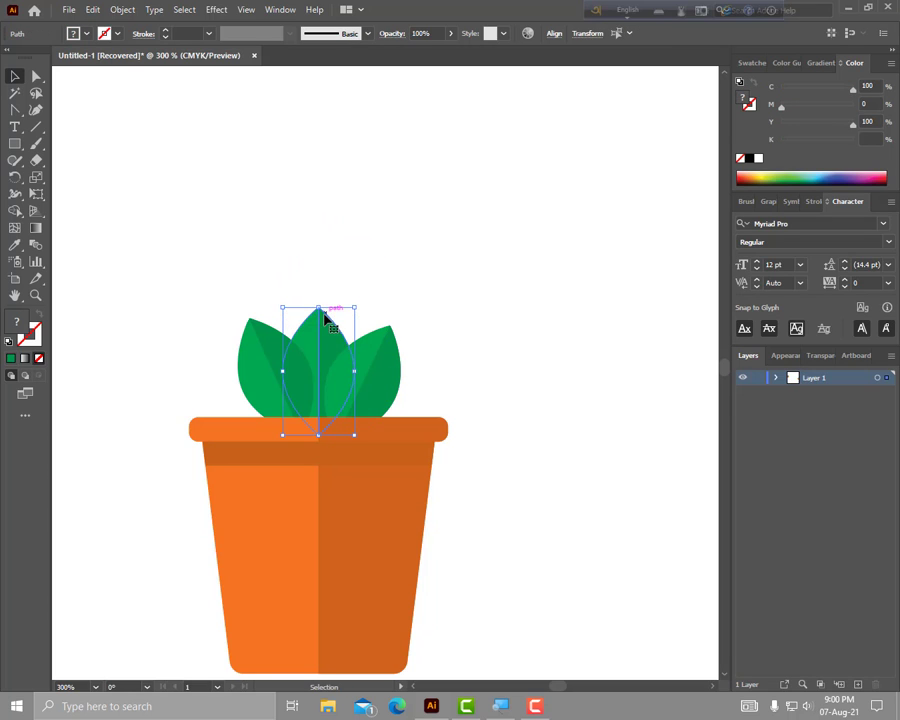
drag(324, 316, 476, 263)
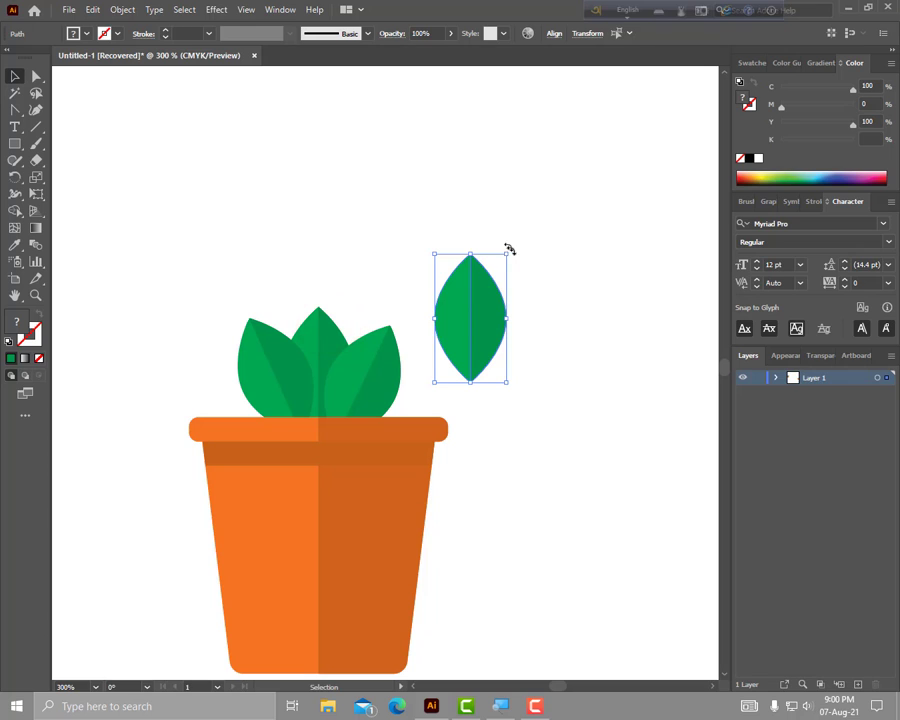
drag(513, 252, 538, 254)
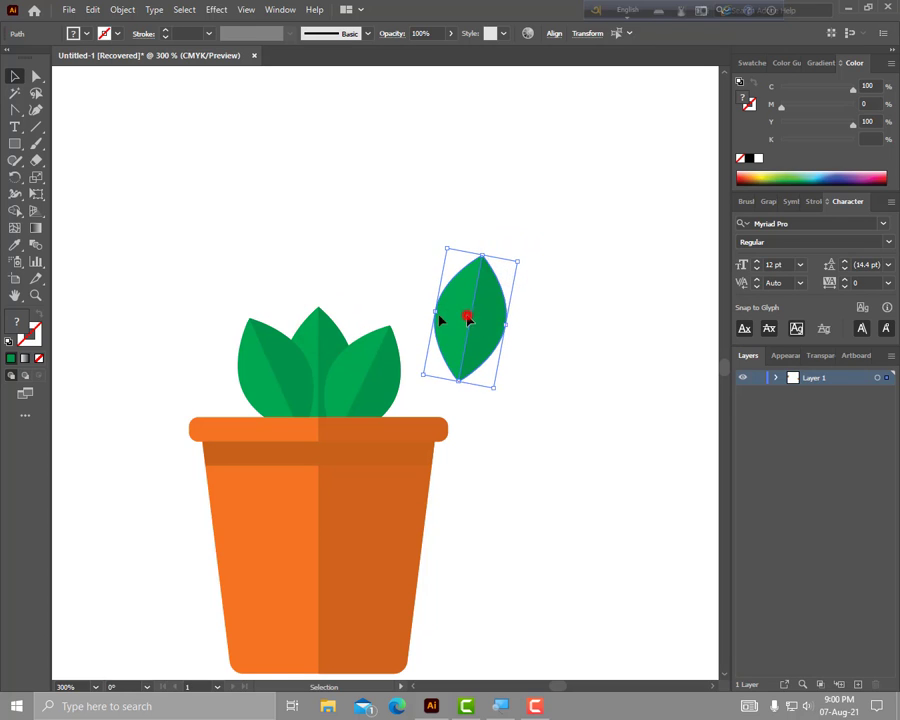
mouse_move(464, 314)
mouse_down()
mouse_move(344, 357)
mouse_move(350, 368)
mouse_up()
right_click(353, 325)
mouse_move(420, 540)
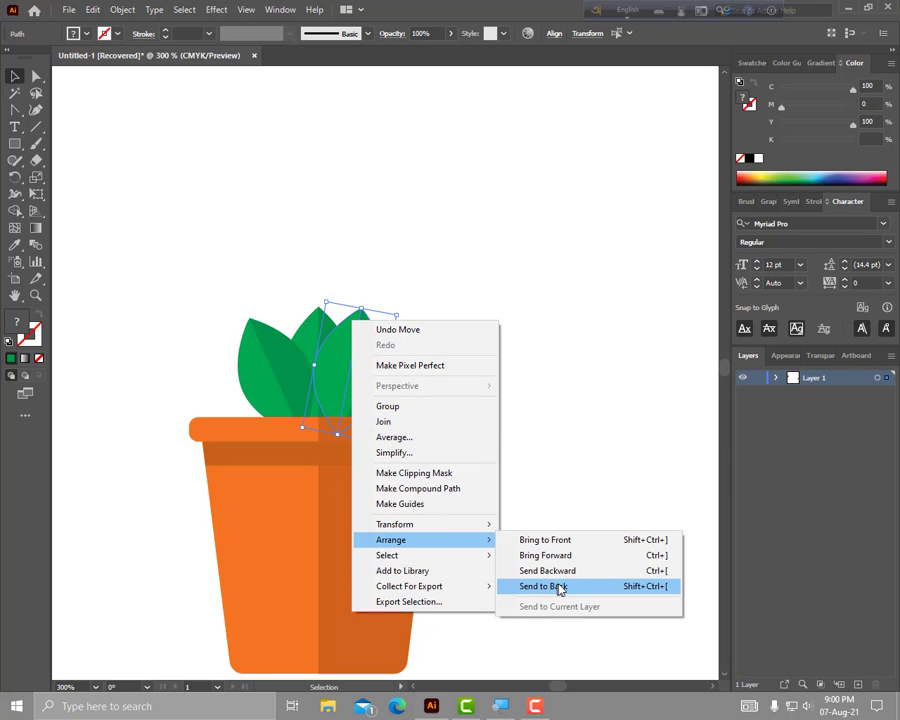
click(565, 586)
click(550, 241)
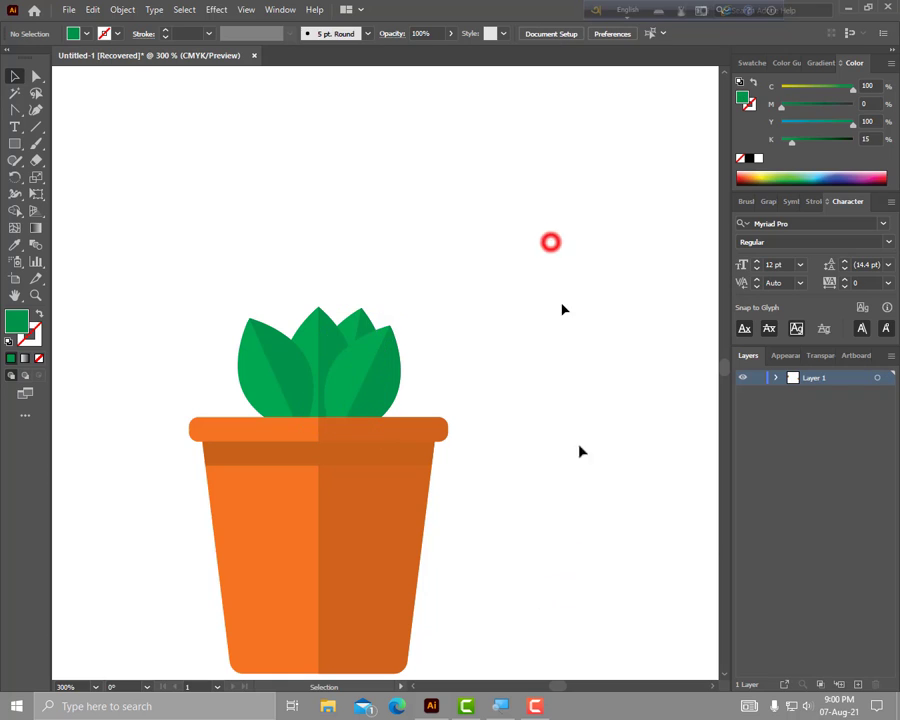
Step: Zoom out and move the finished plant pot beside the lighter reference pot
drag(580, 537, 506, 470)
scroll(506, 470, down, 1)
scroll(506, 474, down, 2)
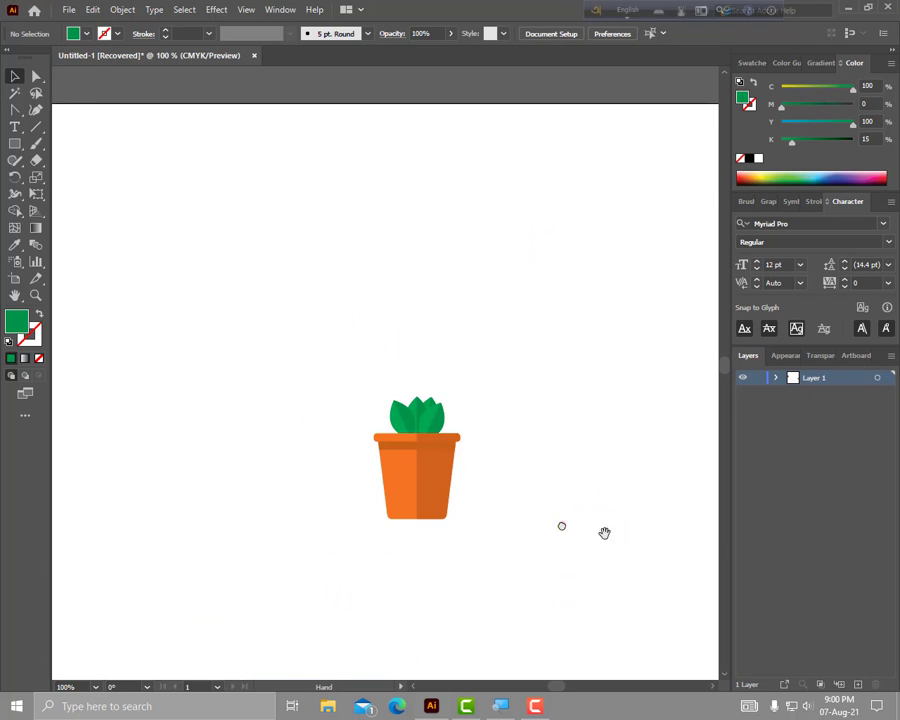
scroll(443, 503, down, 1)
drag(400, 476, 527, 440)
drag(317, 444, 442, 476)
click(557, 428)
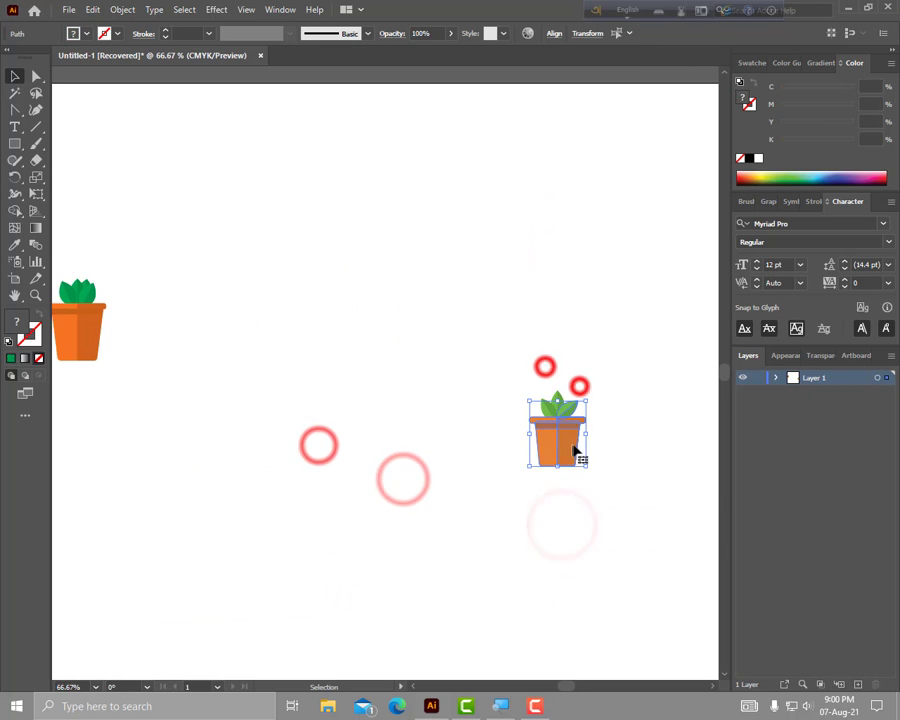
drag(553, 428, 175, 318)
drag(175, 318, 408, 410)
scroll(366, 440, up, 2)
scroll(366, 440, up, 1)
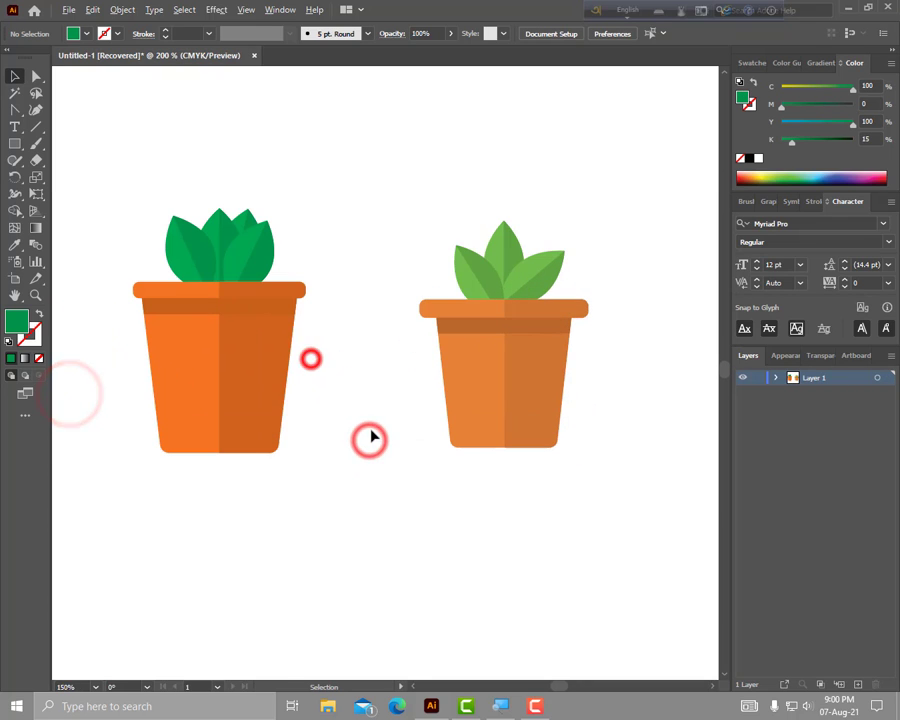
click(310, 356)
Step: Recentre the view and shift the finished pot up and left for comparison
drag(345, 440, 341, 441)
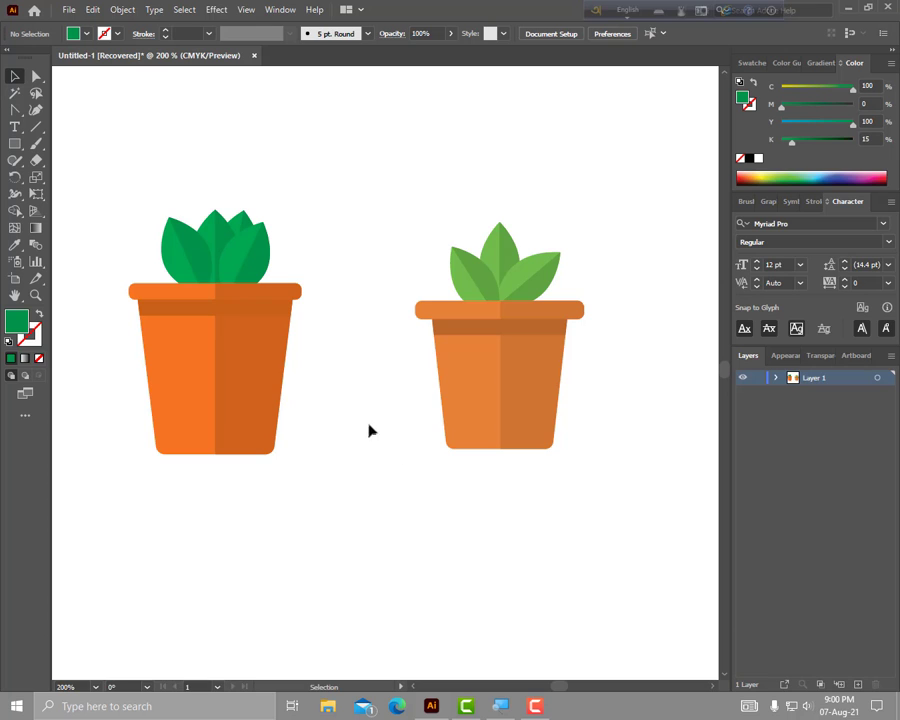
mouse_move(375, 350)
mouse_down()
mouse_move(701, 429)
mouse_move(327, 285)
mouse_up()
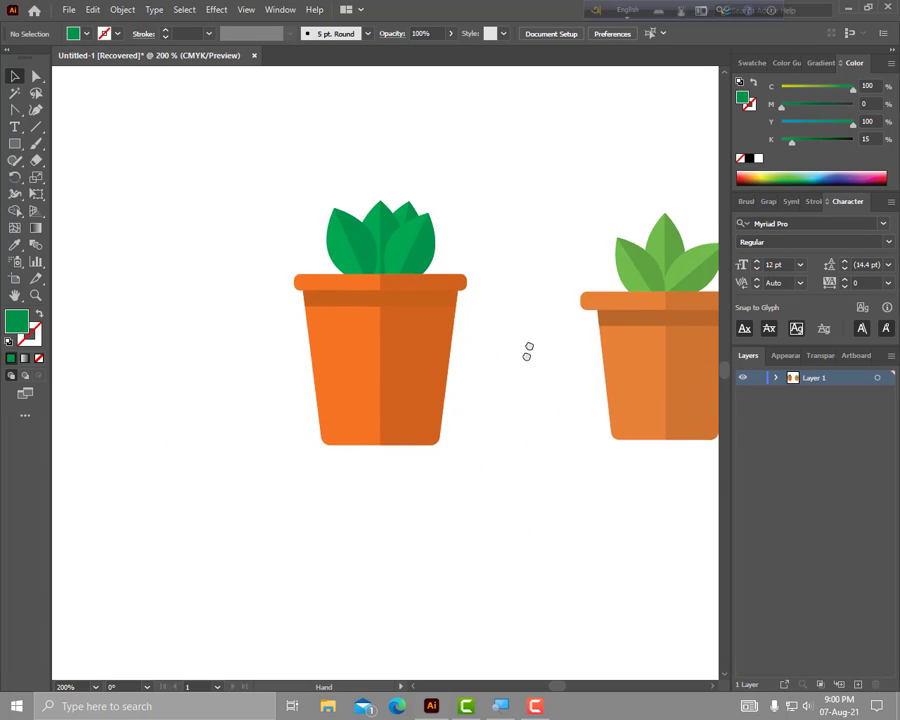
drag(367, 398, 367, 400)
drag(406, 440, 284, 392)
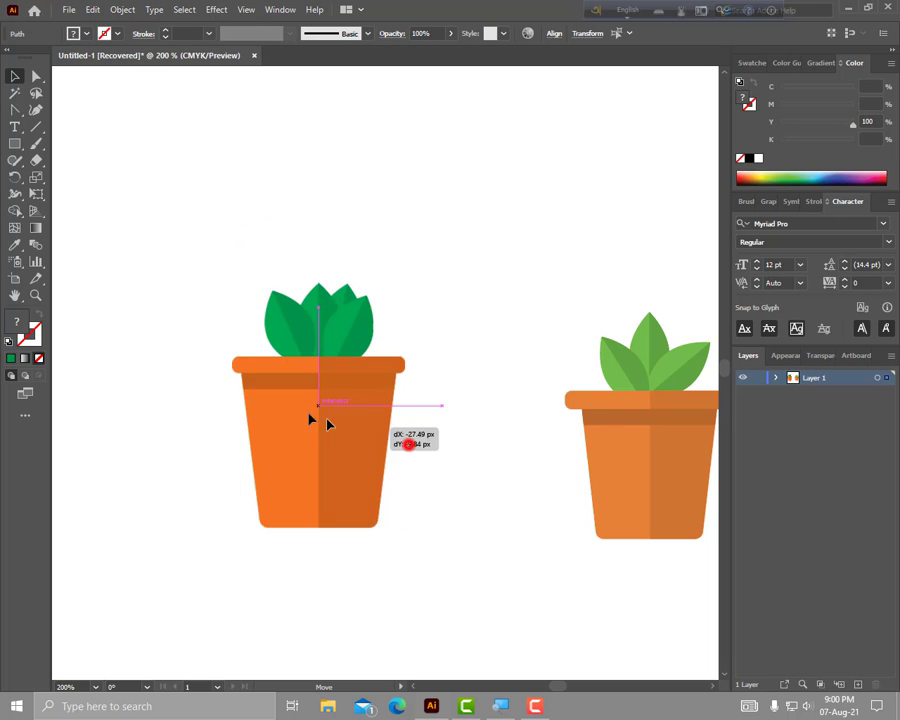
drag(360, 516, 540, 576)
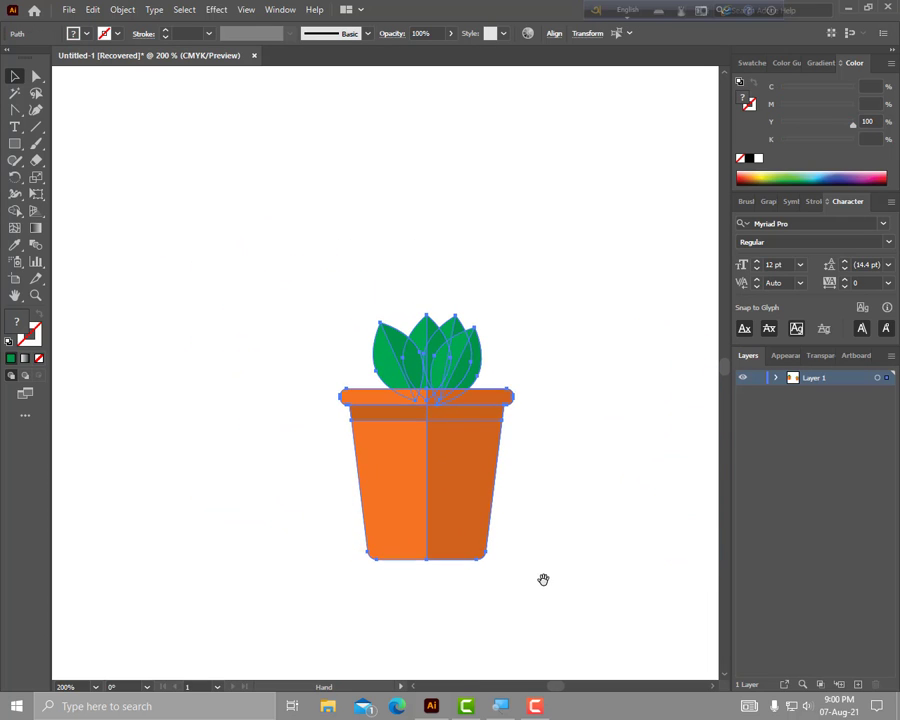